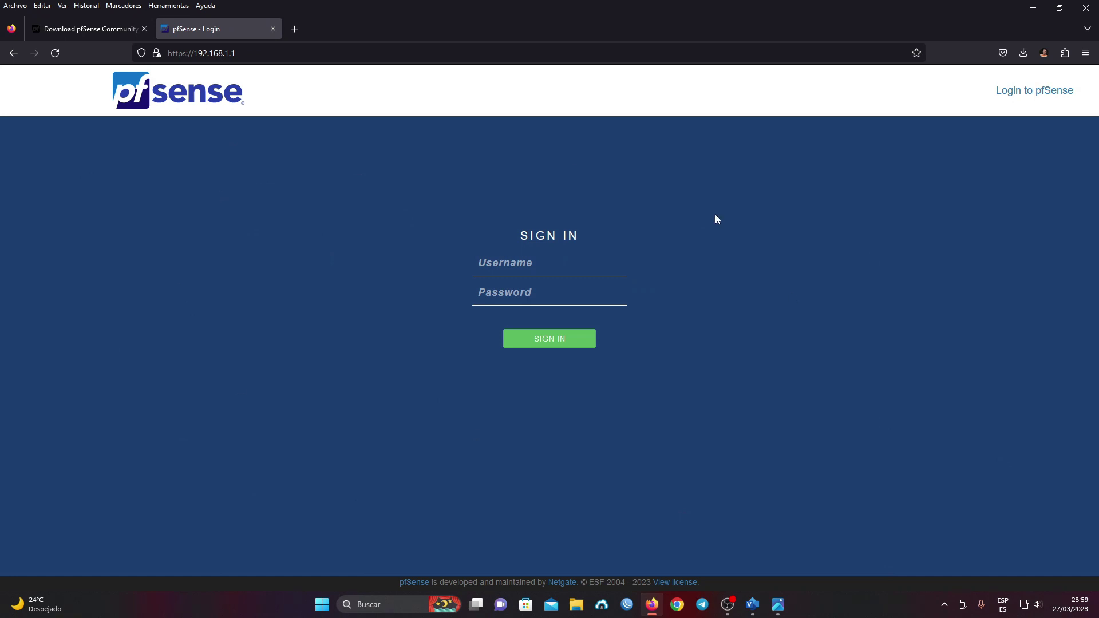
- Sign in to the pfSense web interface as admin with the account password
left_click(541, 262)
left_click(664, 240)
left_click(574, 260)
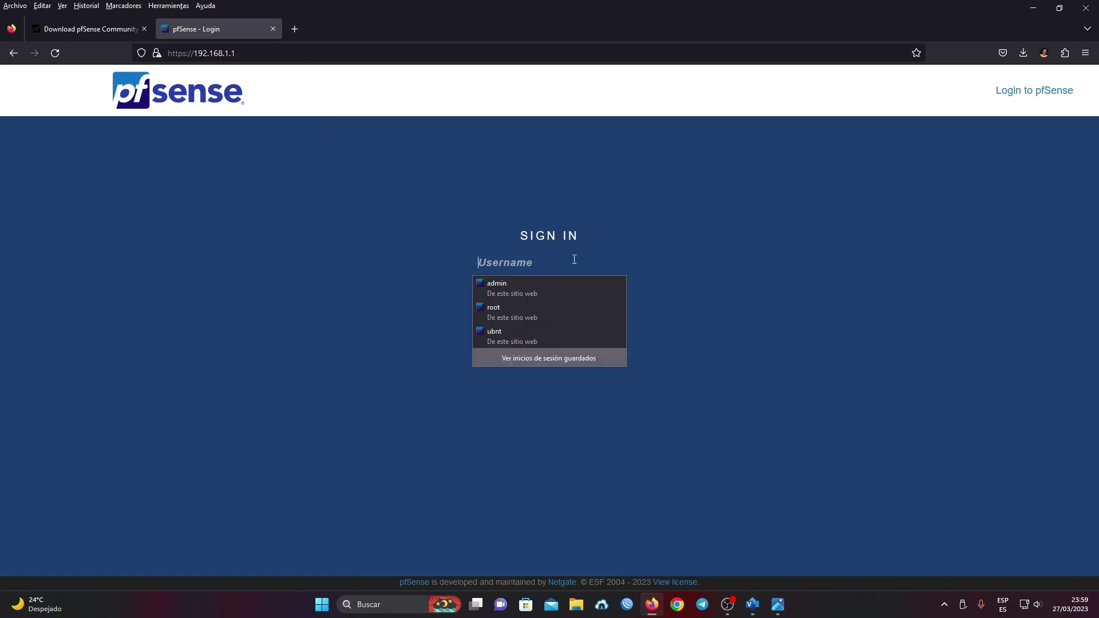
type("afmin")
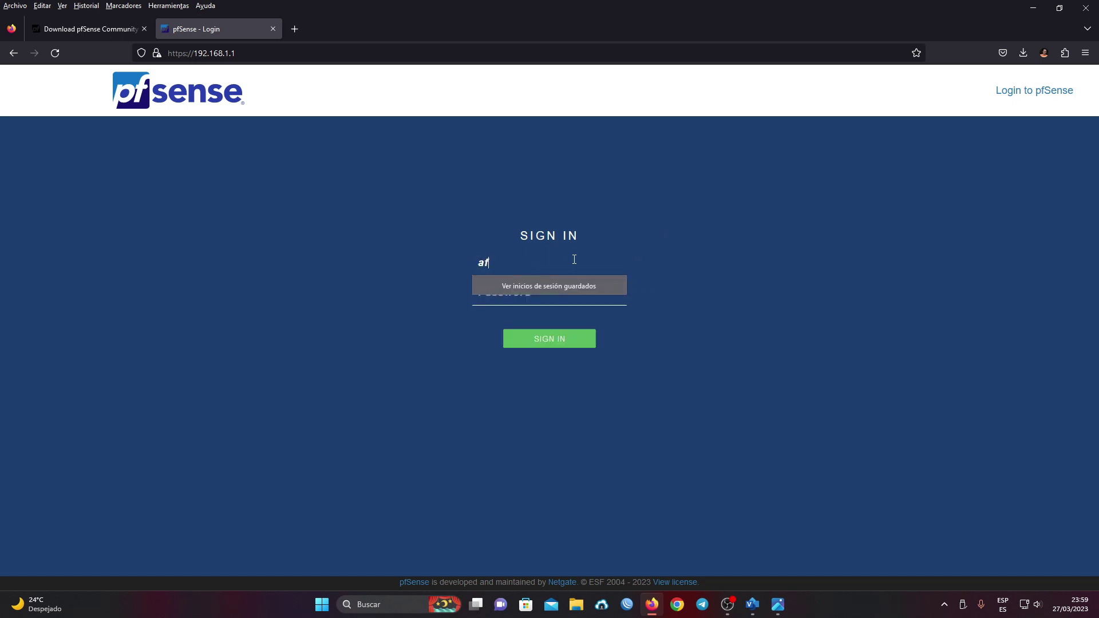
key("BackSpace")
key("BackSpace")
key("BackSpace")
key("BackSpace")
type("dmin")
left_click(555, 299)
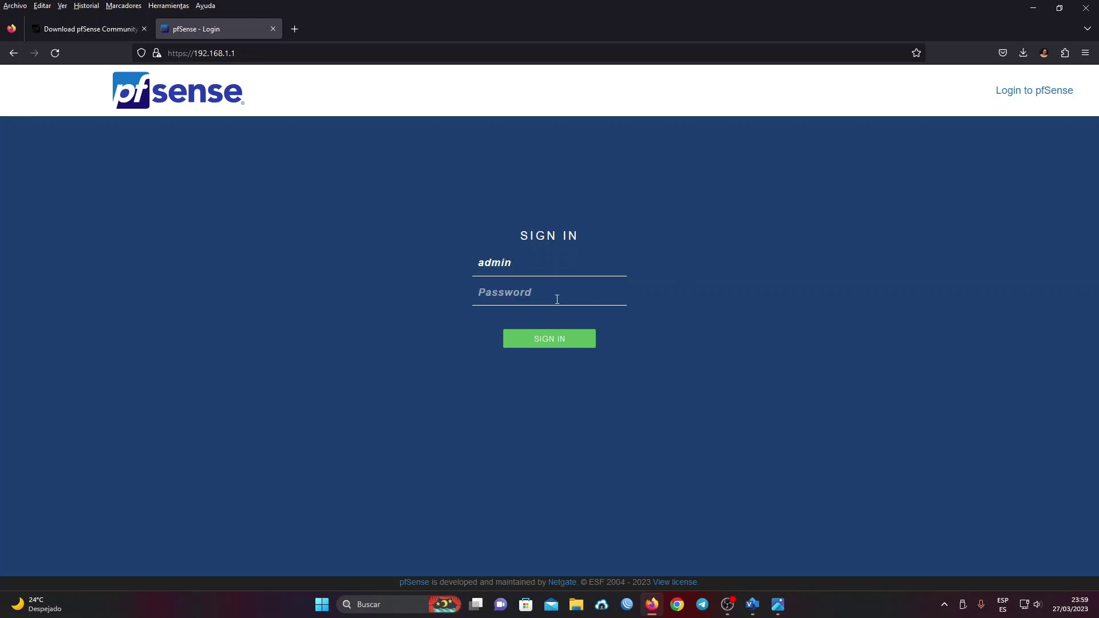
type("pfsense")
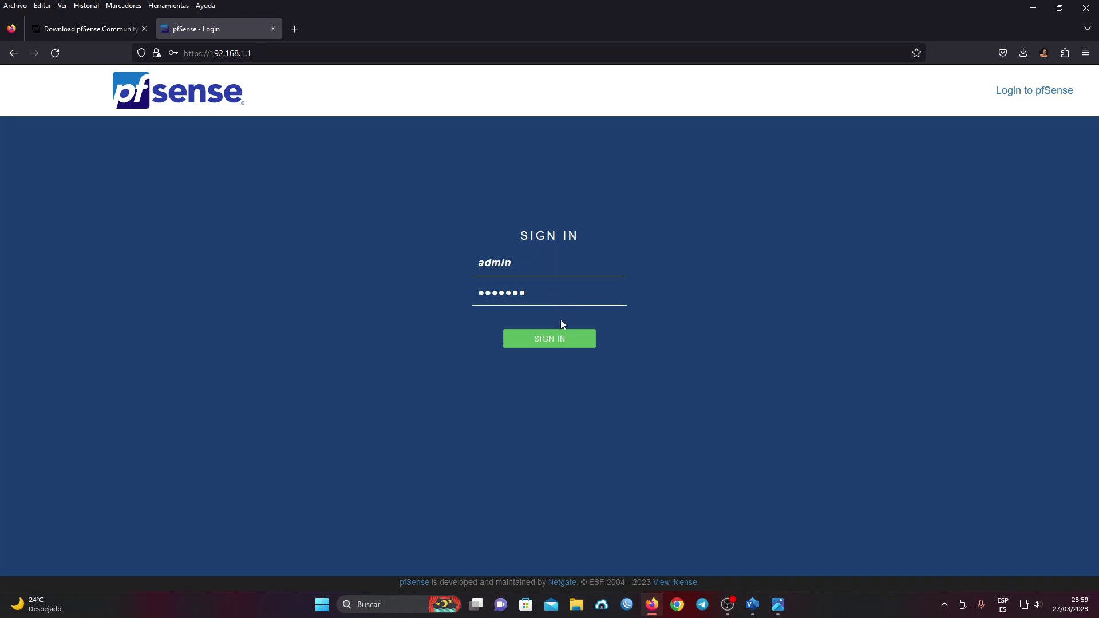
left_click(565, 341)
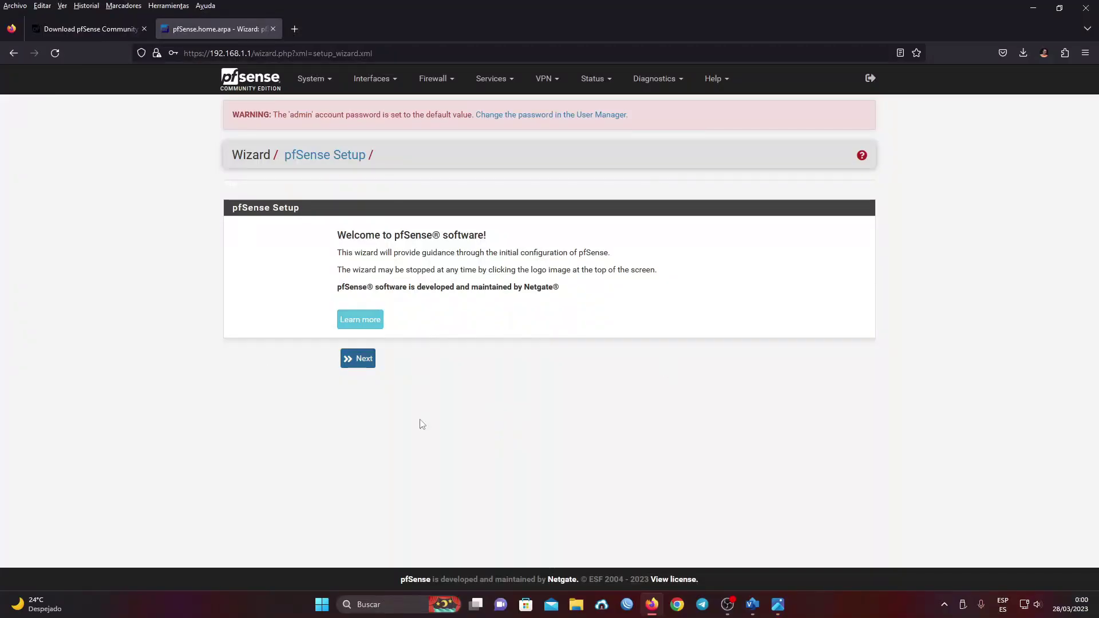
- Start the setup wizard and set the hostname to pfsense
left_click(364, 366)
left_click(351, 384)
left_click(395, 255)
double_click(369, 254)
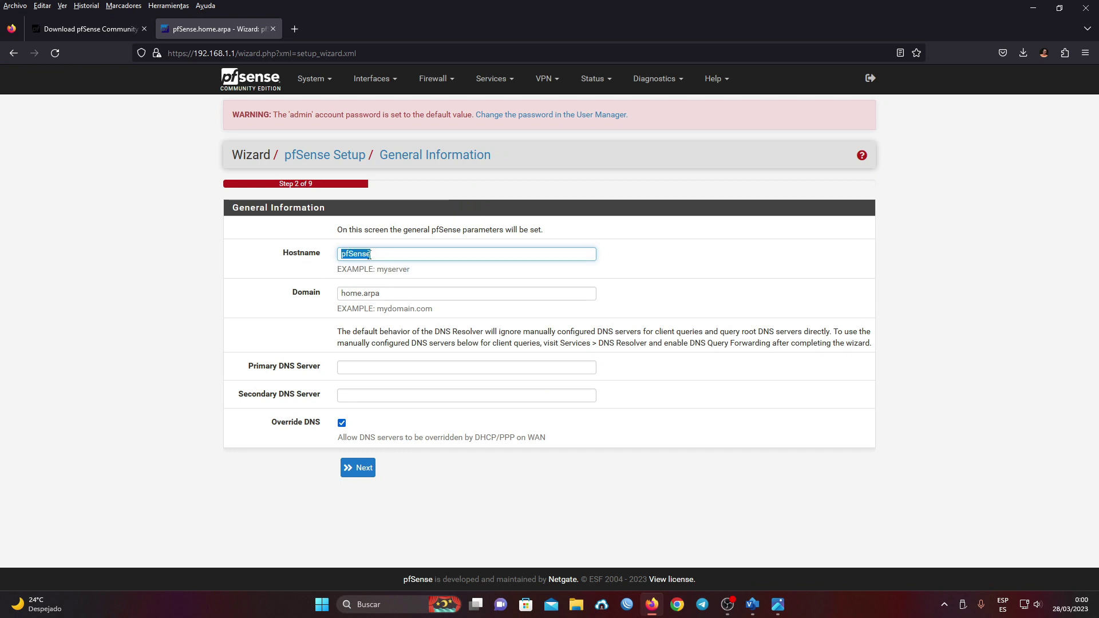
type("pfse")
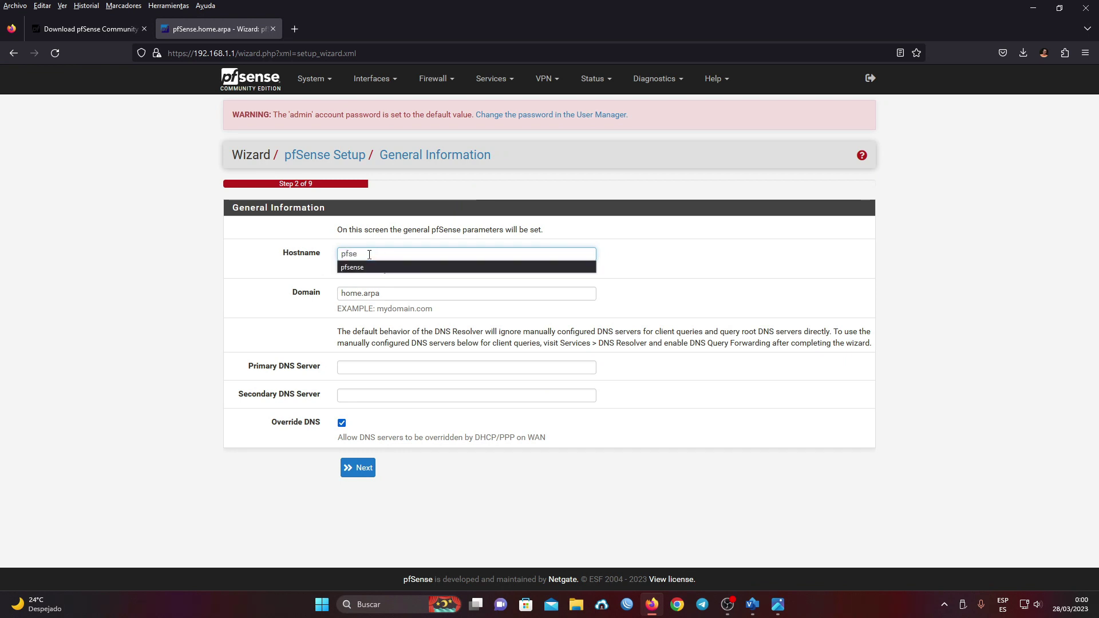
left_click(372, 267)
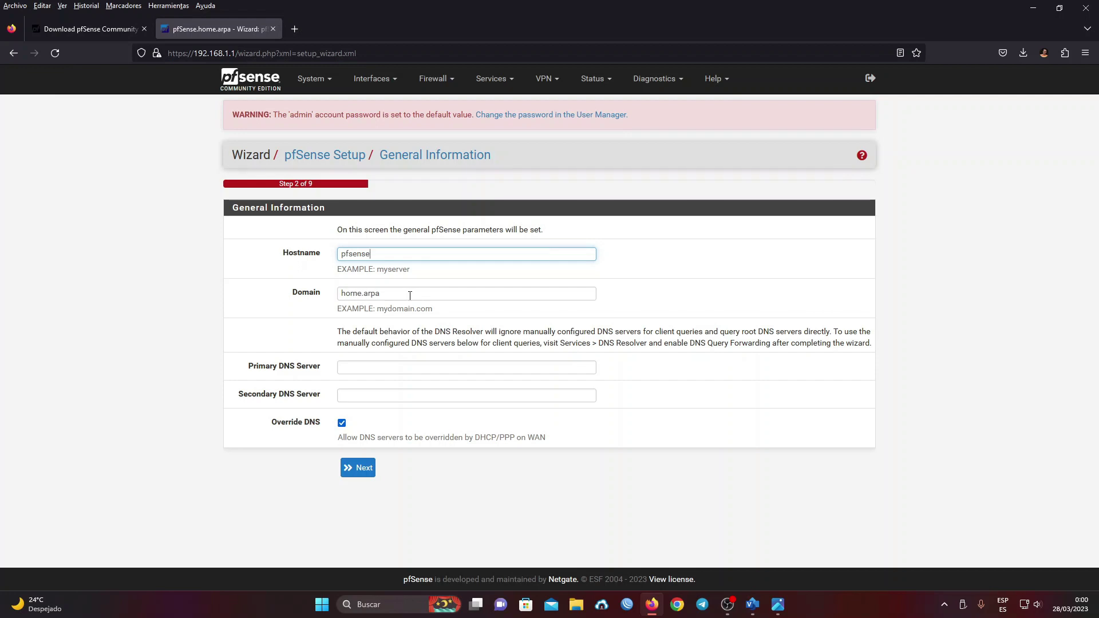
- Set primary DNS 181.225.231.120 and secondary DNS 181.225.231.110, then continue
left_click(365, 366)
left_click(369, 382)
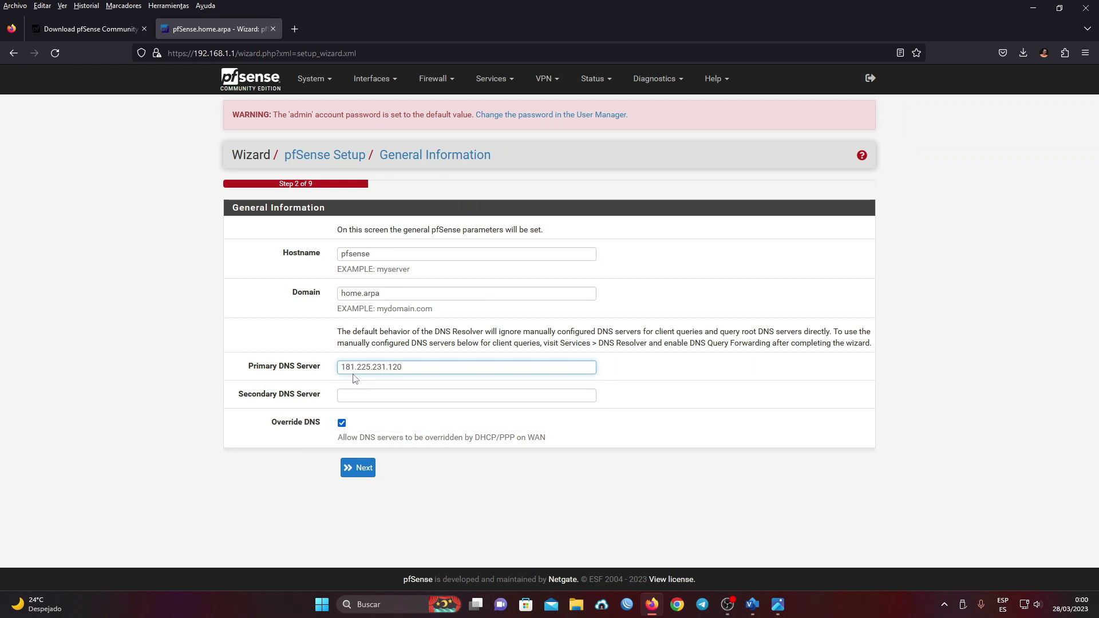
left_click(366, 394)
left_click(387, 408)
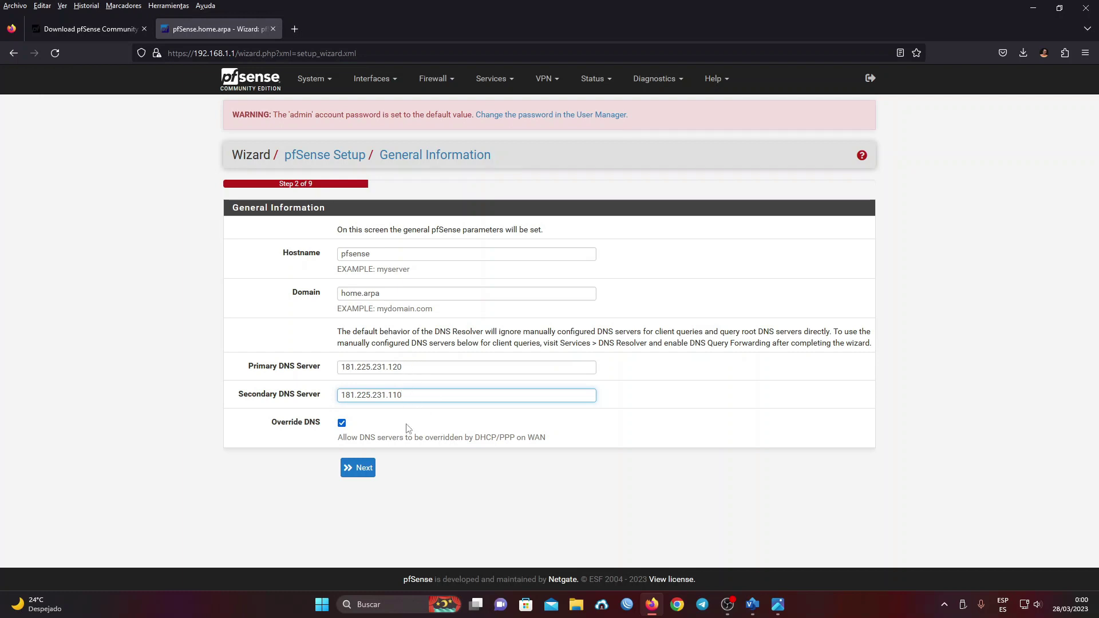
left_click(364, 469)
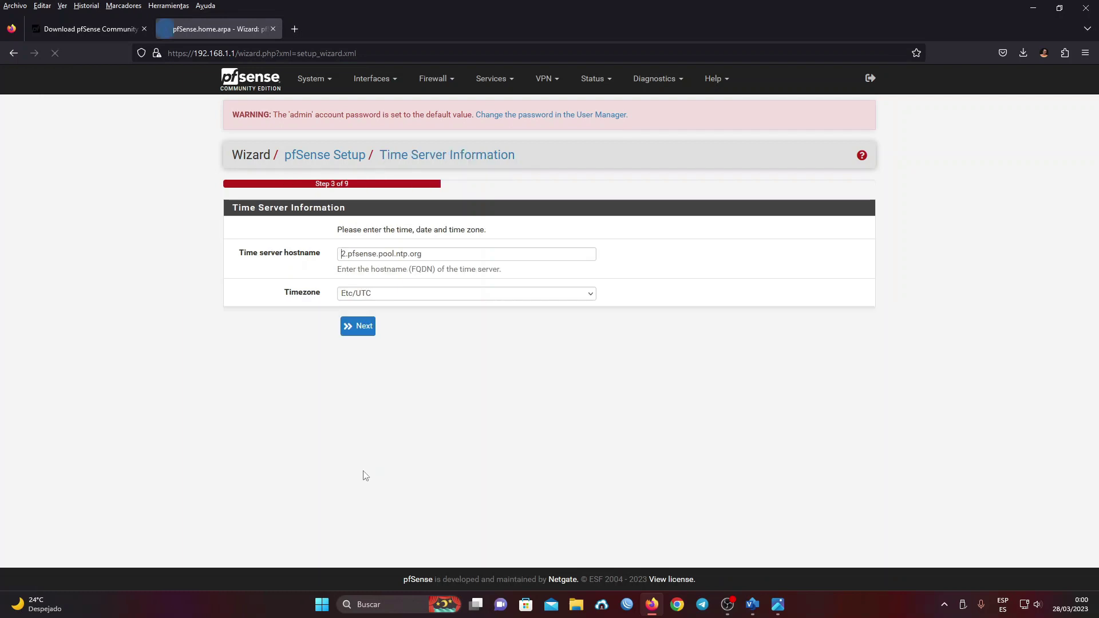
- Pick America/Havana from the timezone list and proceed to the WAN step
left_click(427, 293)
scroll(473, 358, "up", 5)
scroll(475, 363, "up", 20)
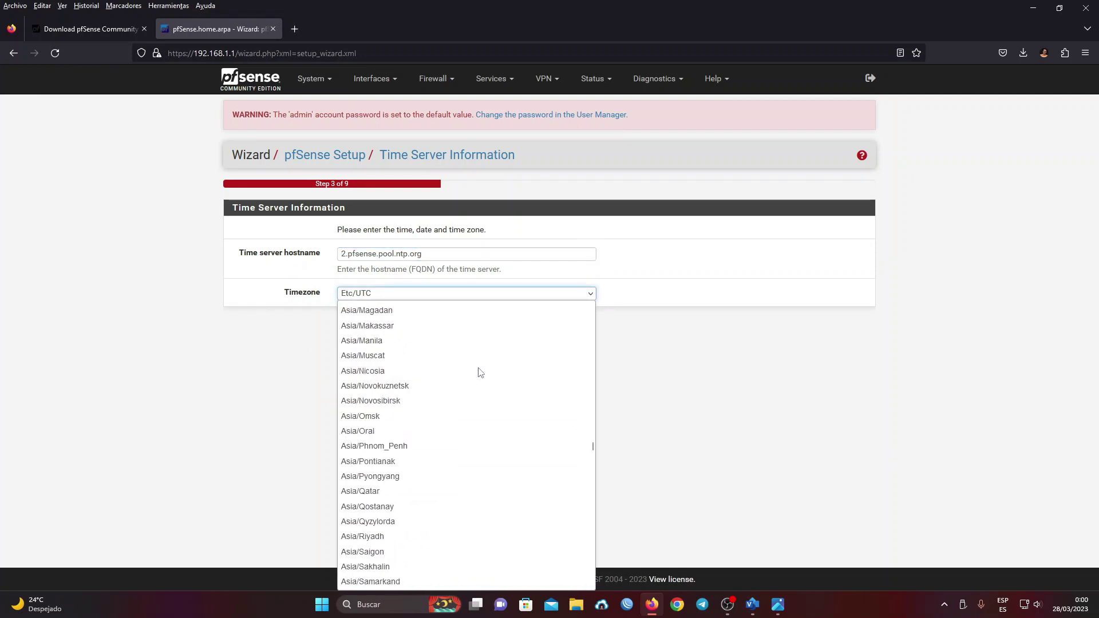
scroll(480, 372, "up", 15)
scroll(480, 374, "up", 12)
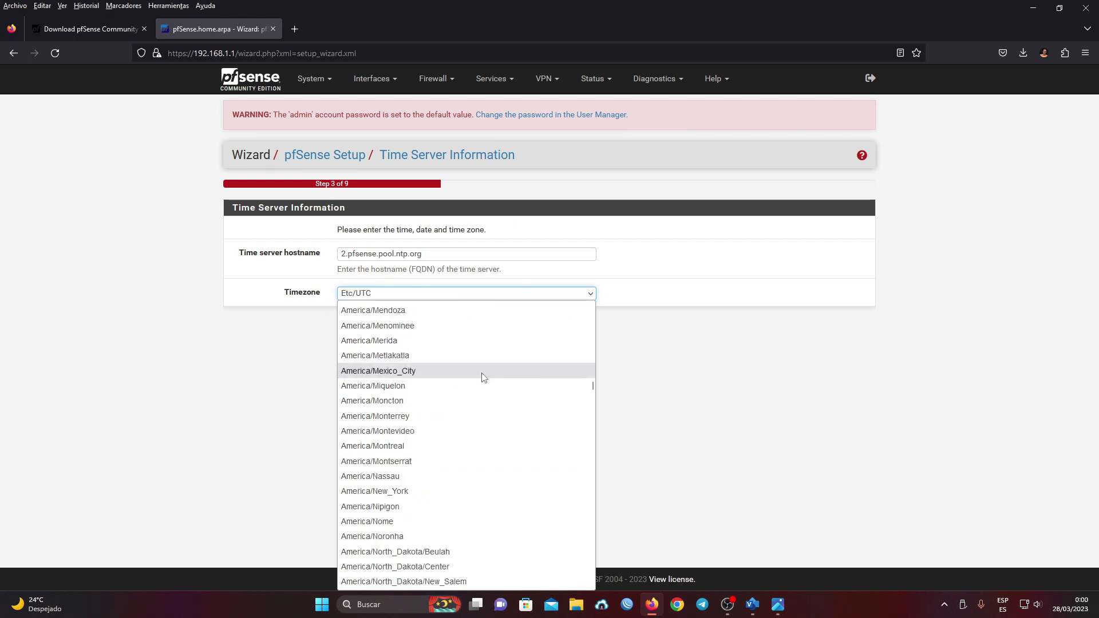
scroll(491, 407, "up", 4)
scroll(494, 411, "up", 2)
scroll(494, 411, "up", 4)
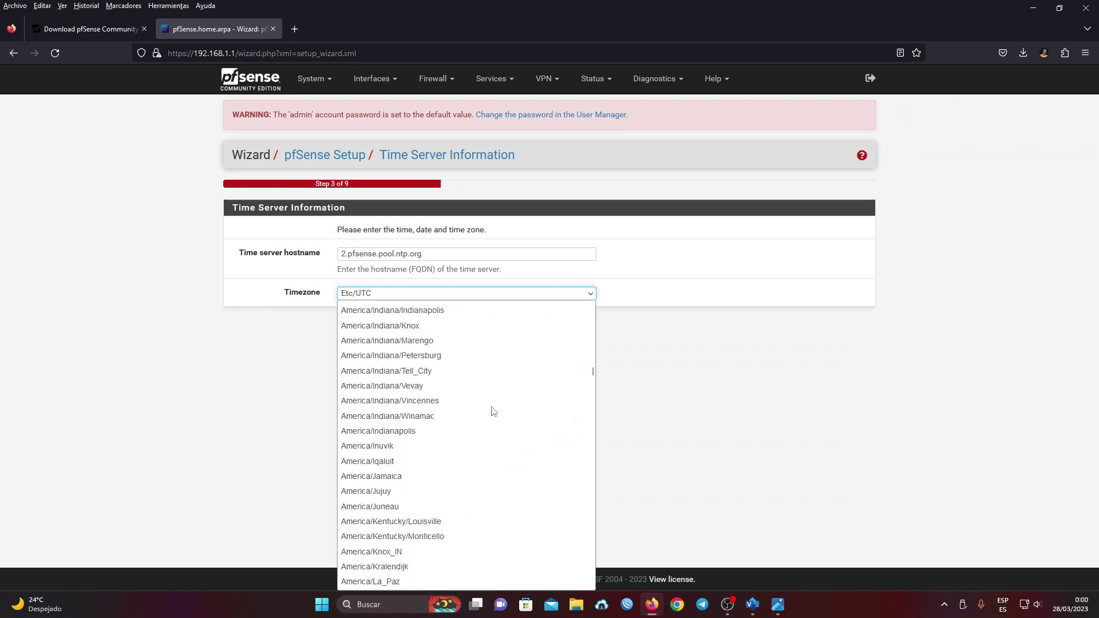
scroll(492, 410, "up", 2)
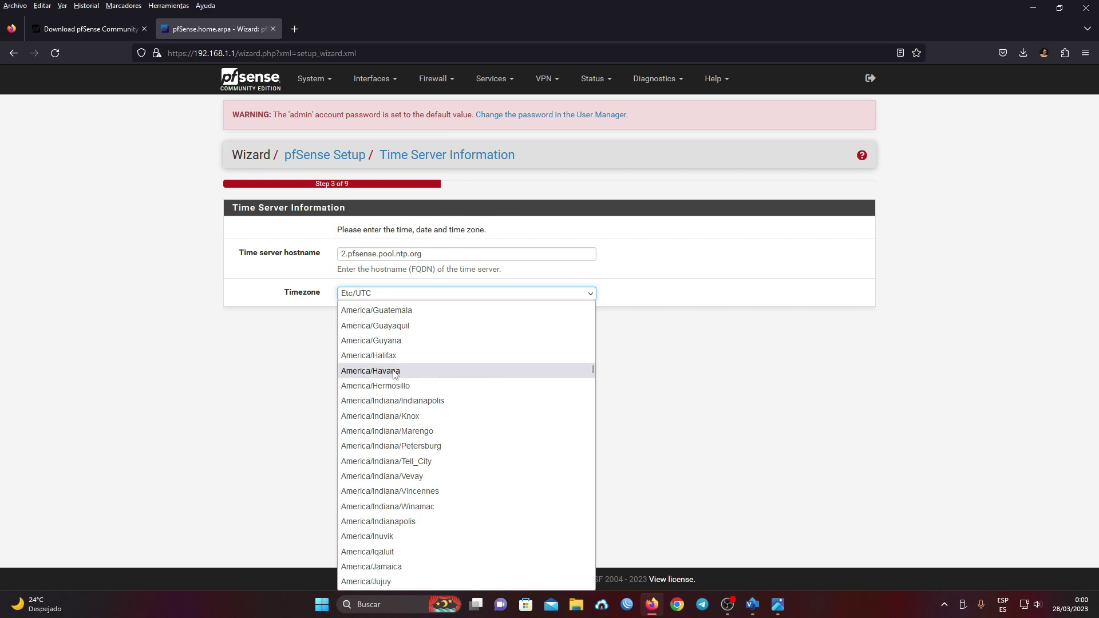
left_click(394, 372)
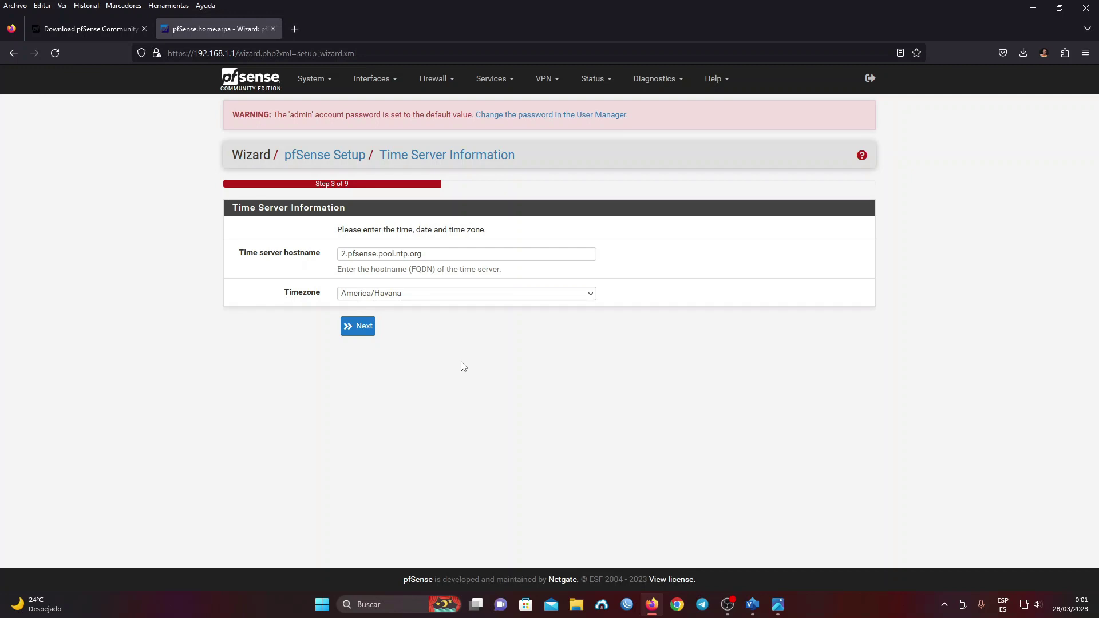
left_click(364, 327)
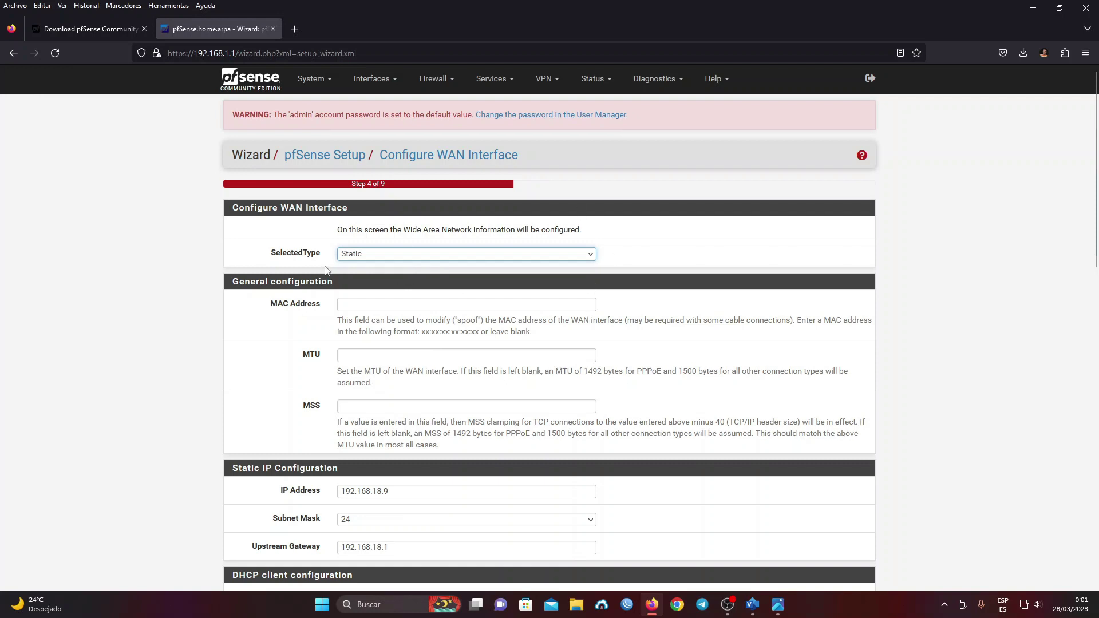
- Verify against the Visio diagram and accept static WAN 192.168.18.9/24 via gateway 192.168.18.1
scroll(552, 364, "down", 2)
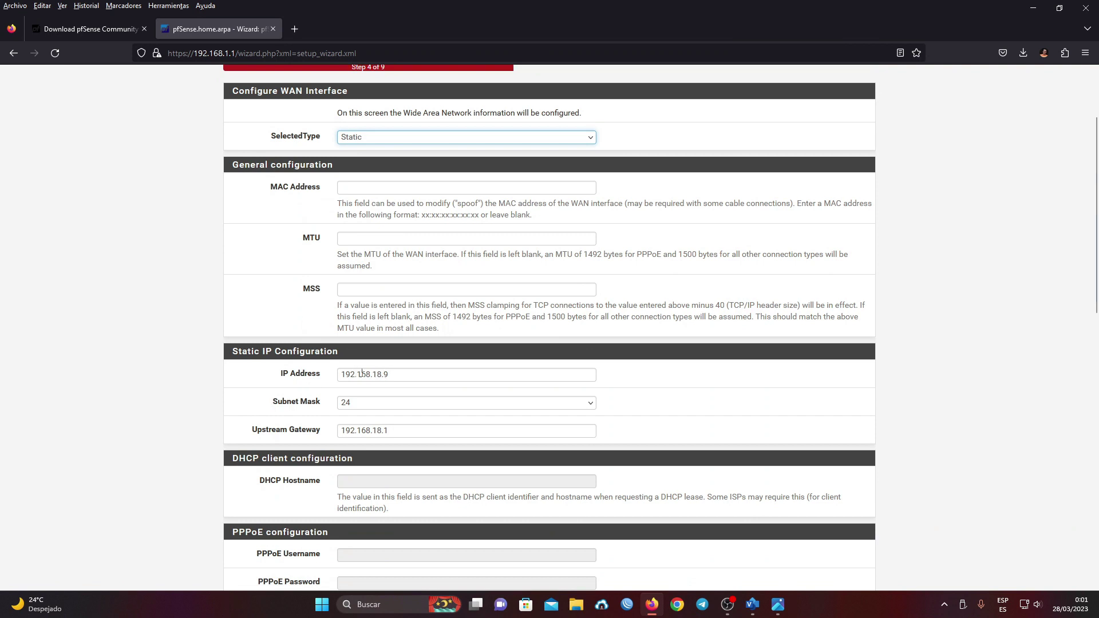
left_click(754, 606)
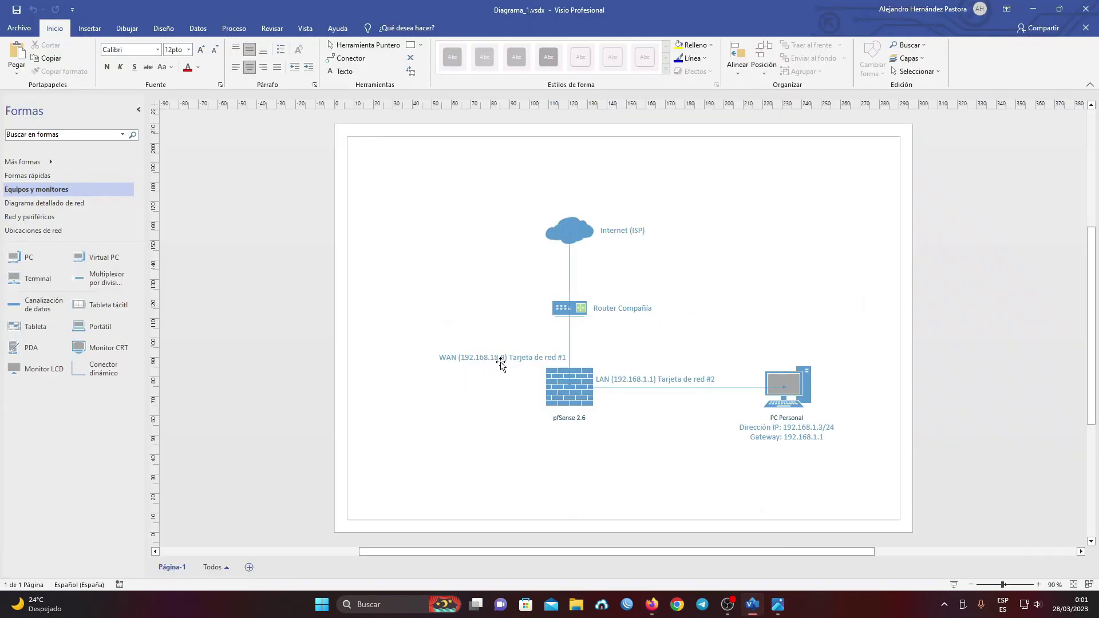
left_click(1037, 10)
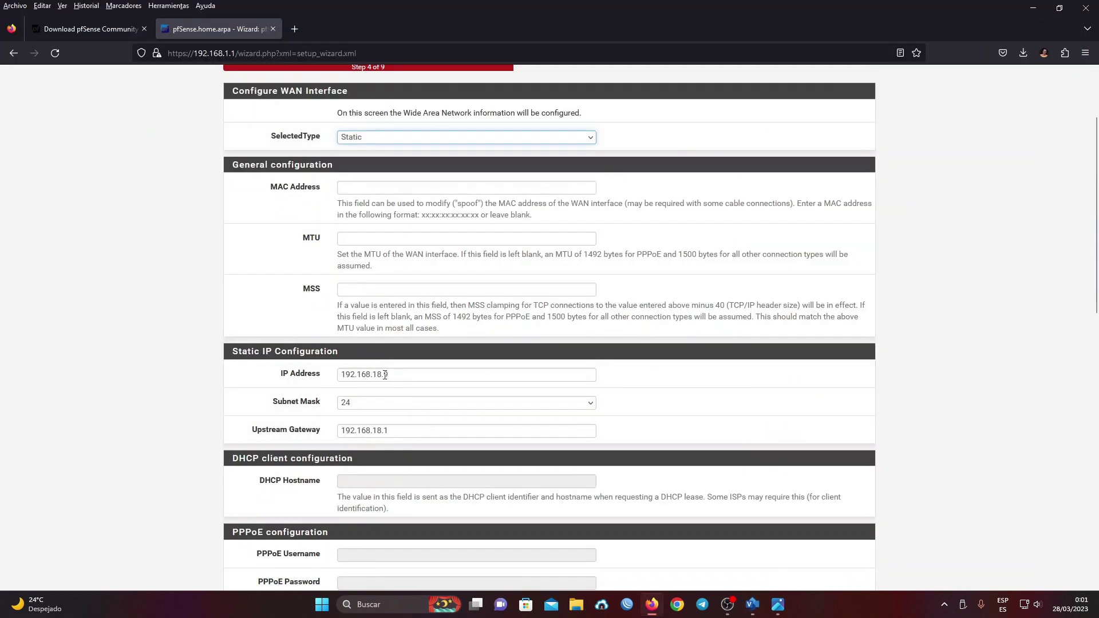
scroll(365, 254, "down", 4)
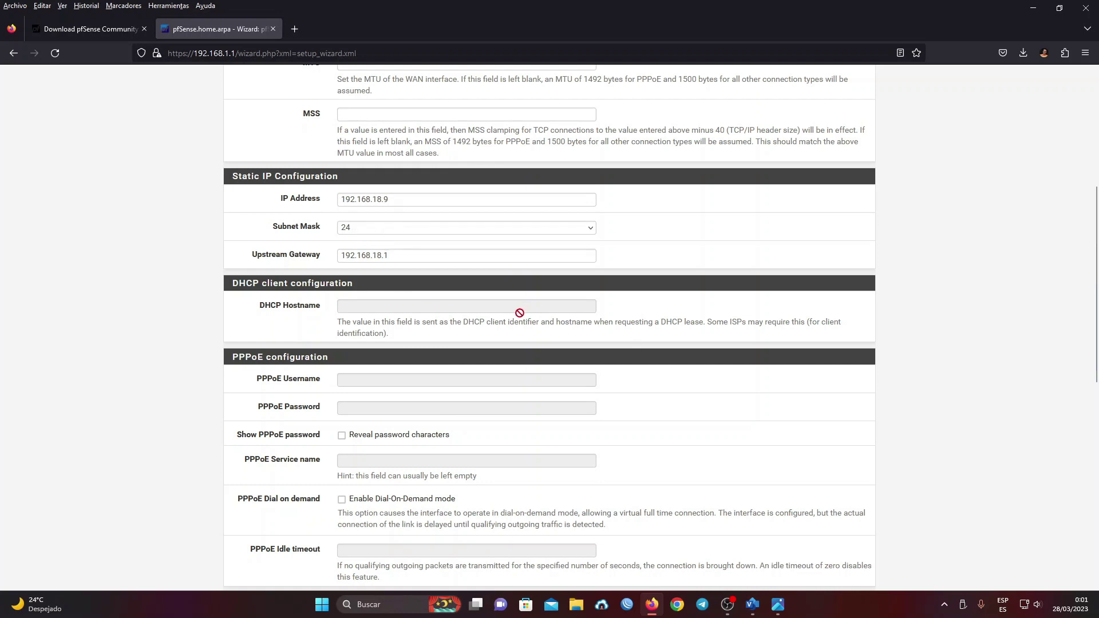
scroll(517, 312, "down", 9)
left_click(361, 531)
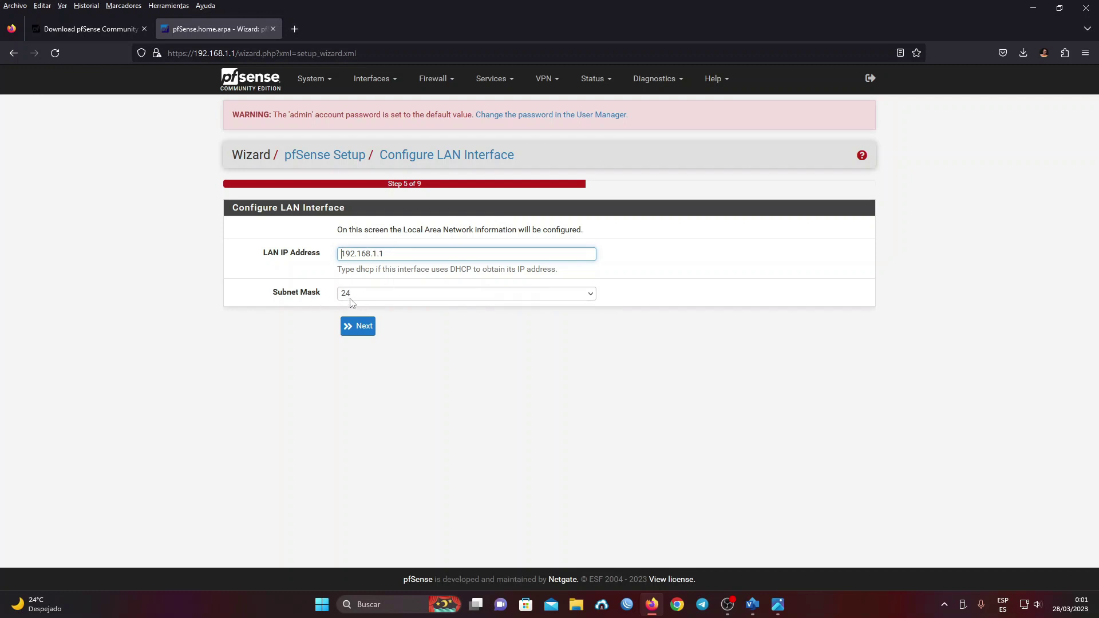
- Accept LAN 192.168.1.1/24 and enter the new admin WebGUI password in both fields
left_click(365, 324)
left_click(298, 347)
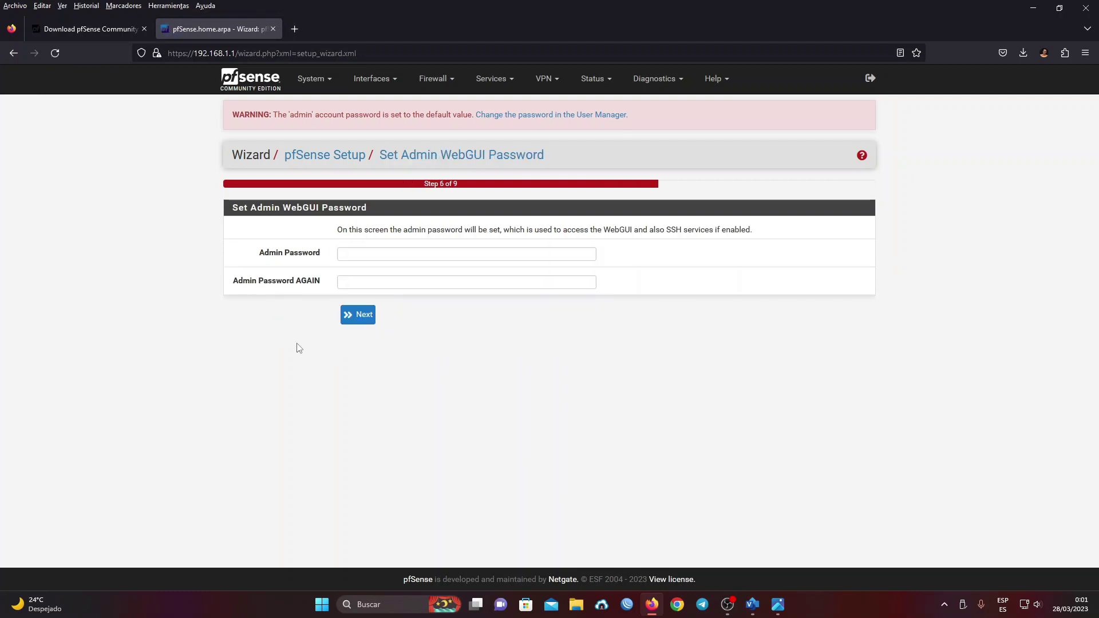
left_click(346, 254)
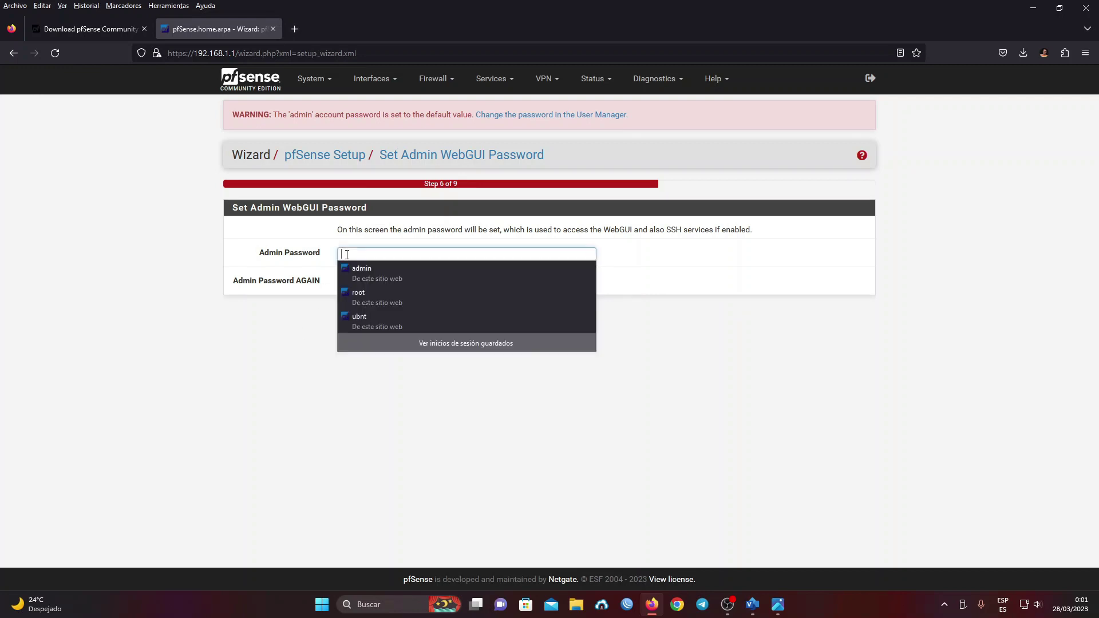
type("1234567890123456")
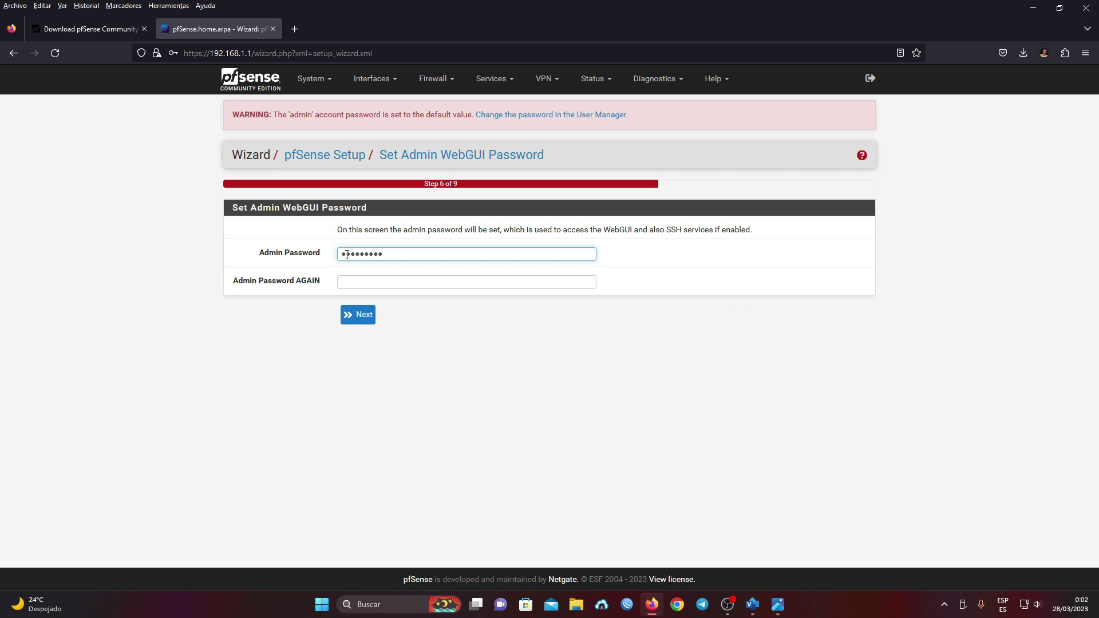
type("78")
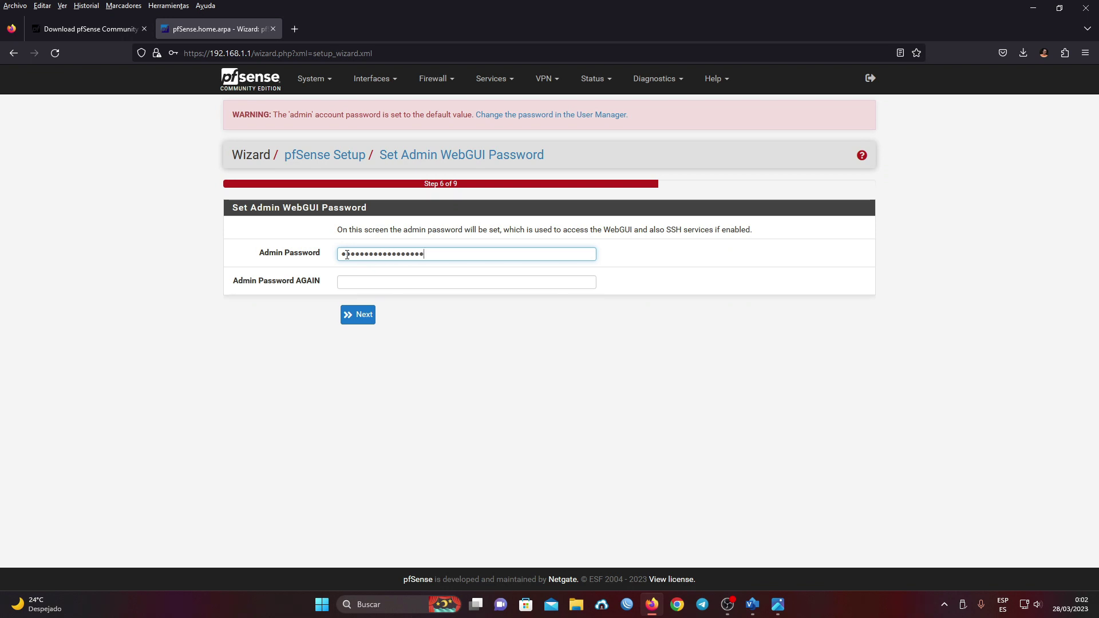
key("Tab")
type("1234567890")
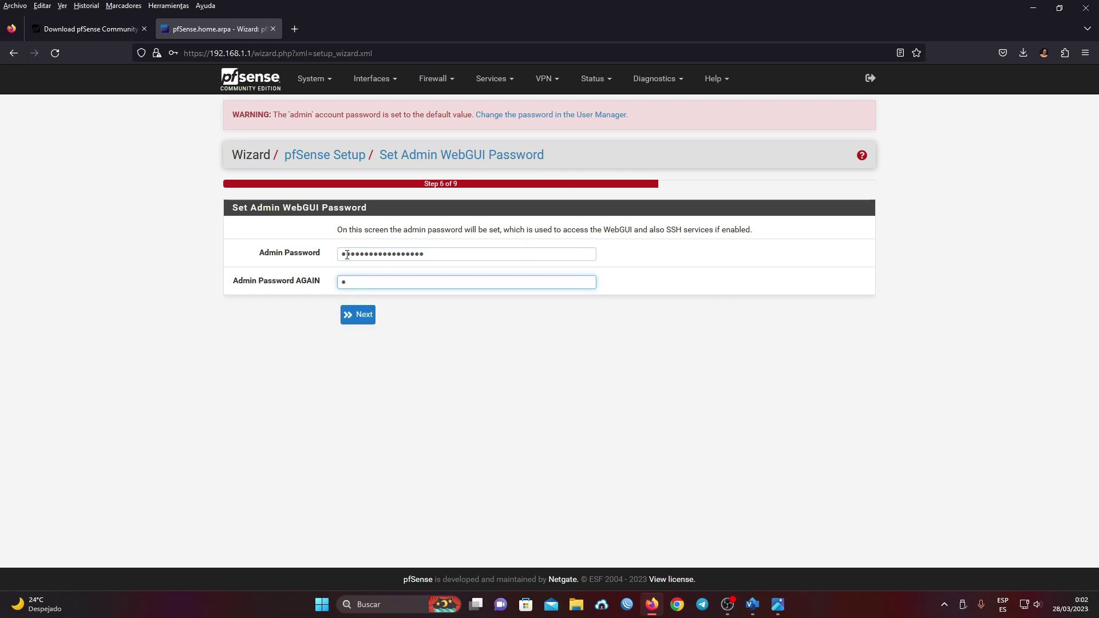
type("125678")
- Submit the password, reload the configuration, finish the wizard, and bring up the Visio diagram
left_click(362, 321)
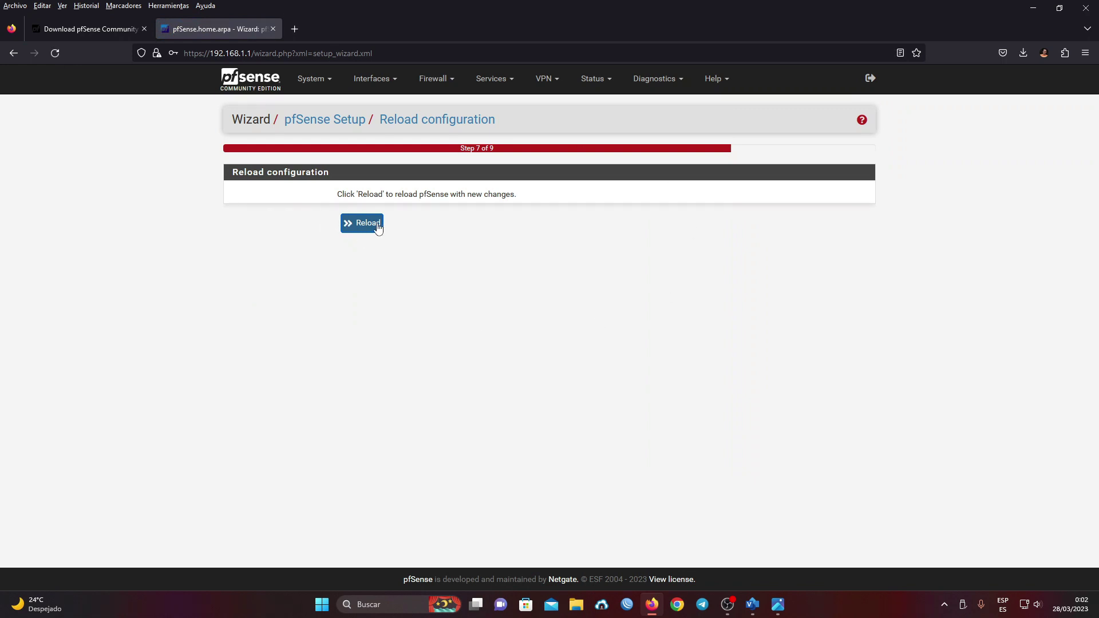
left_click(354, 228)
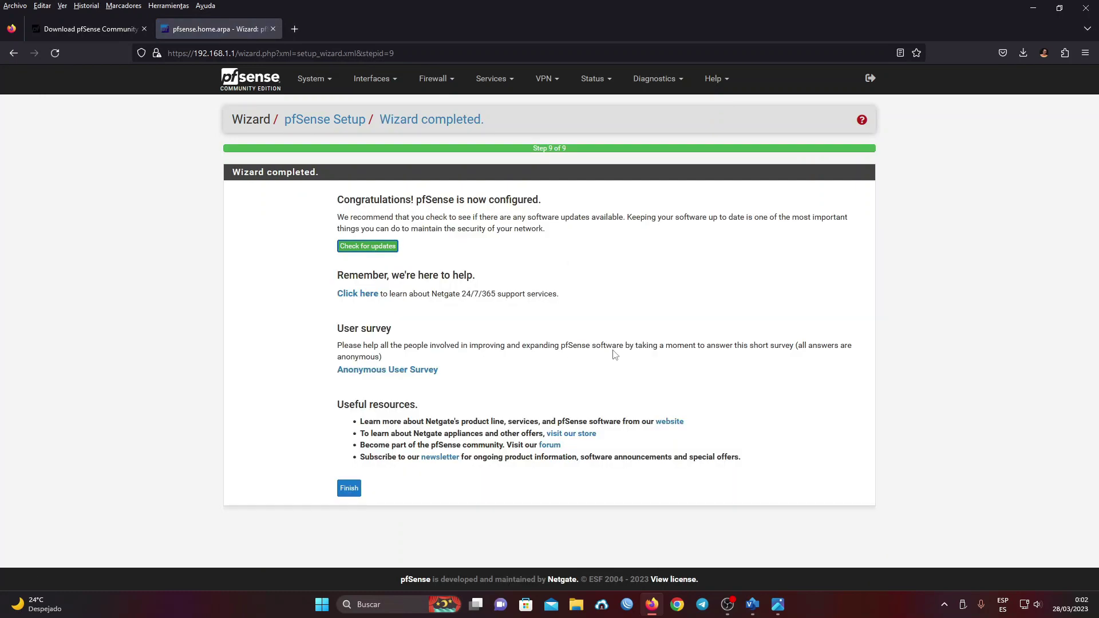
left_click(354, 491)
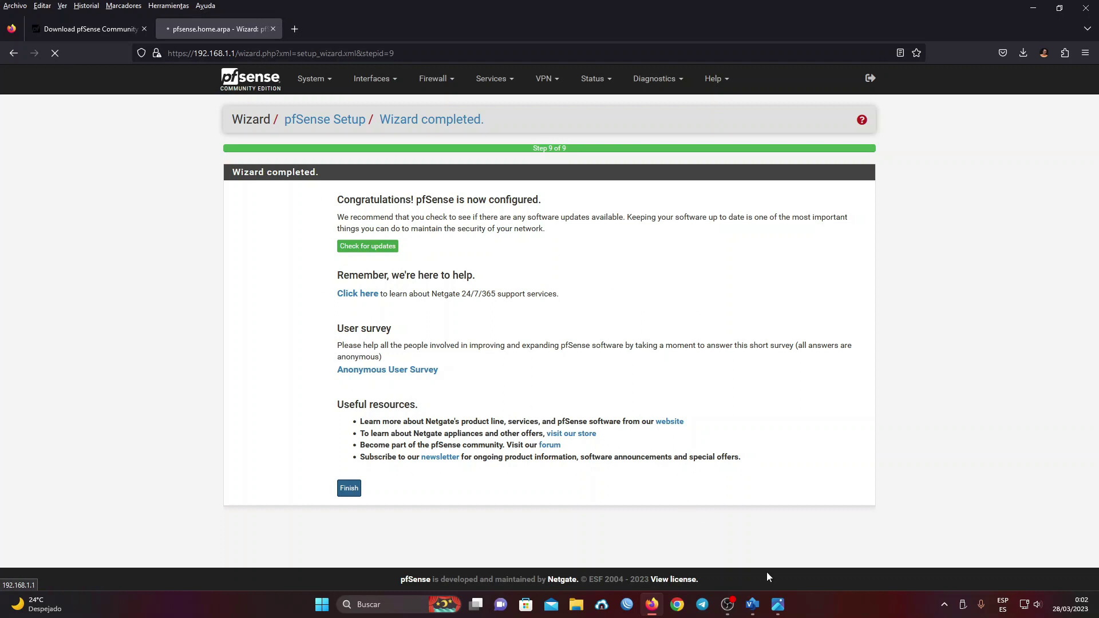
left_click(752, 604)
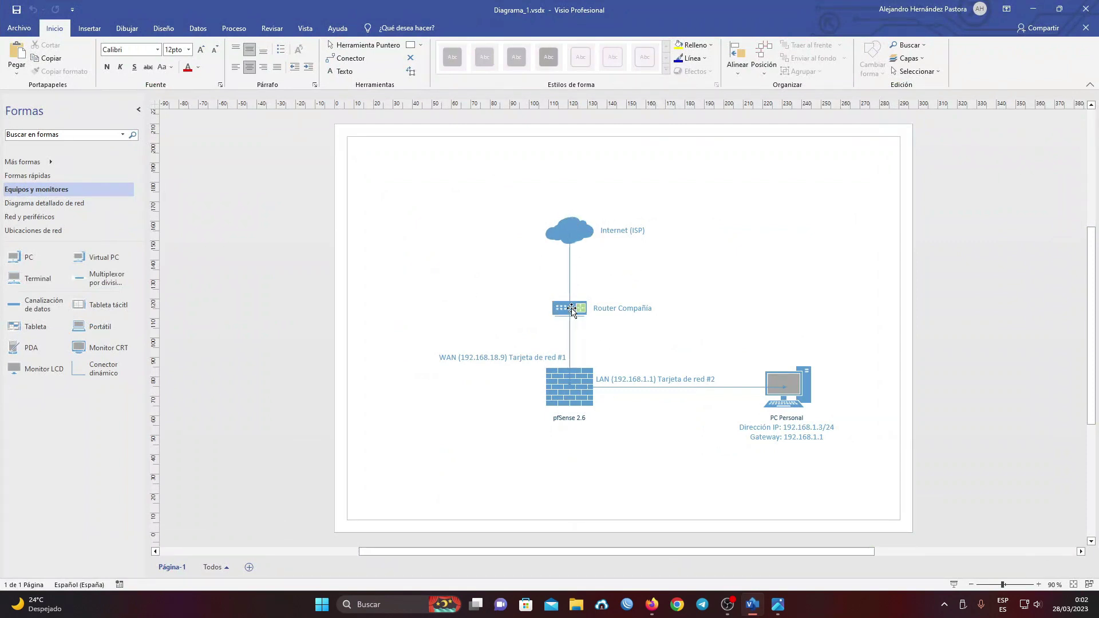
- Add a 192.168.18.1 text box placed just beneath the Router Compañía shape
left_click(102, 29)
left_click(294, 53)
left_click(583, 327)
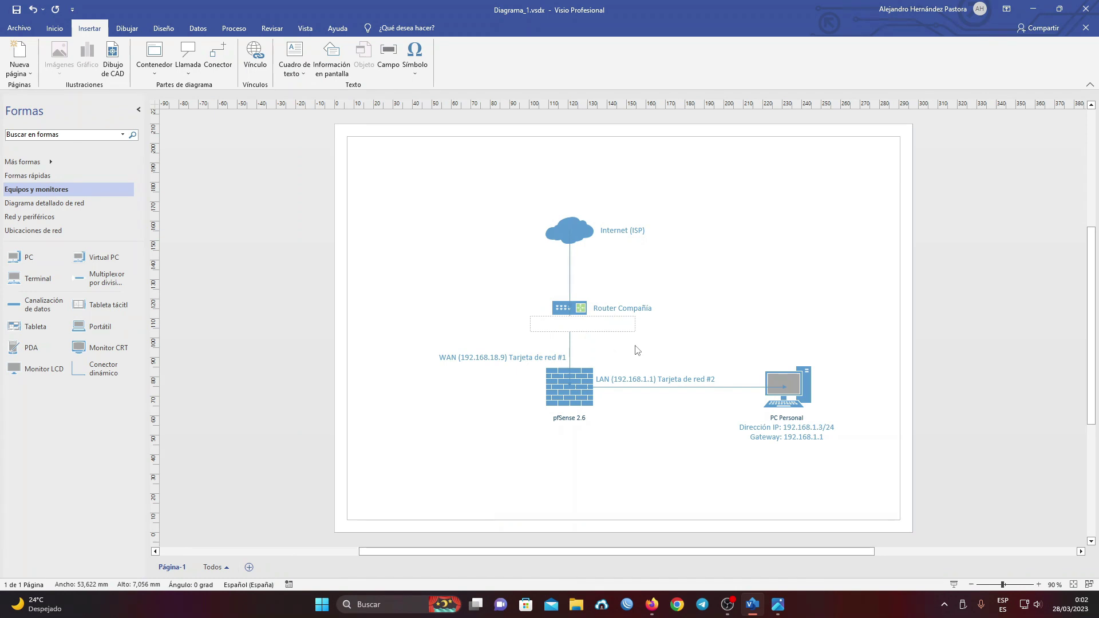
type("192.168.18.1")
left_click(637, 349)
left_click_drag(601, 327, 638, 322)
left_click(719, 340)
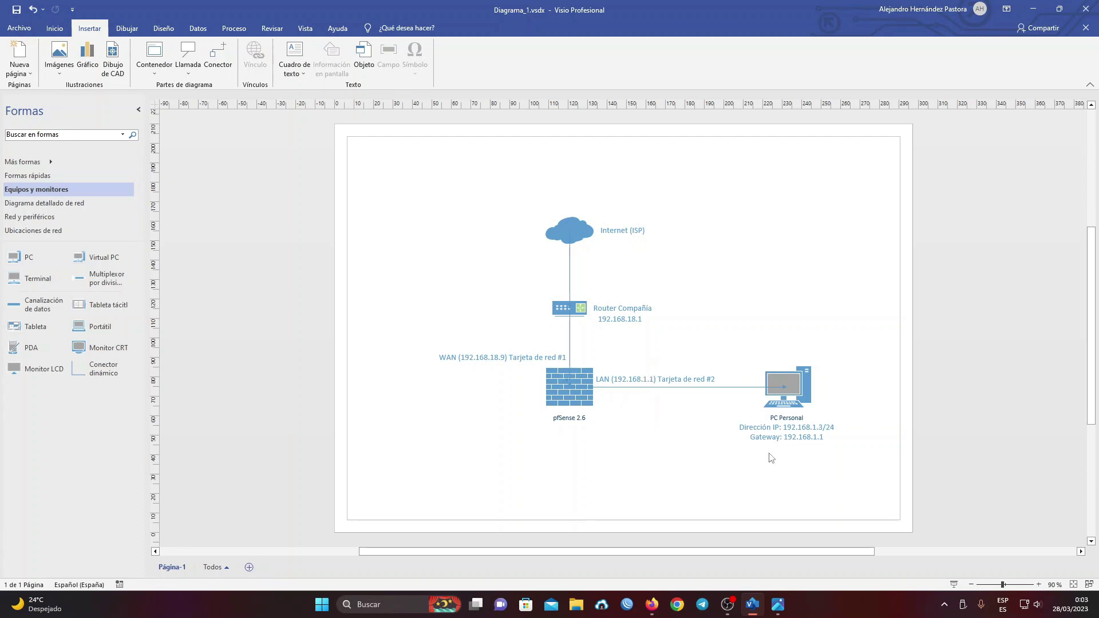
- Run ipconfig in cmd to confirm 192.168.1.3 with gateway 192.168.1.1, then return to Visio
key("super+r")
type("cmd")
key("Return")
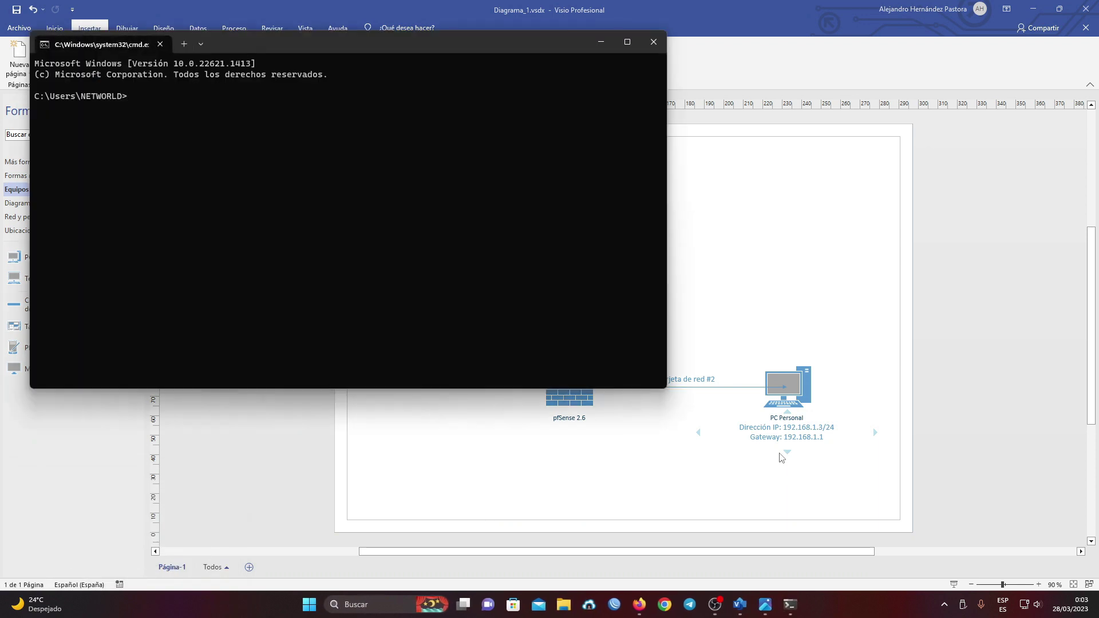
type("ipconfig")
key("Return")
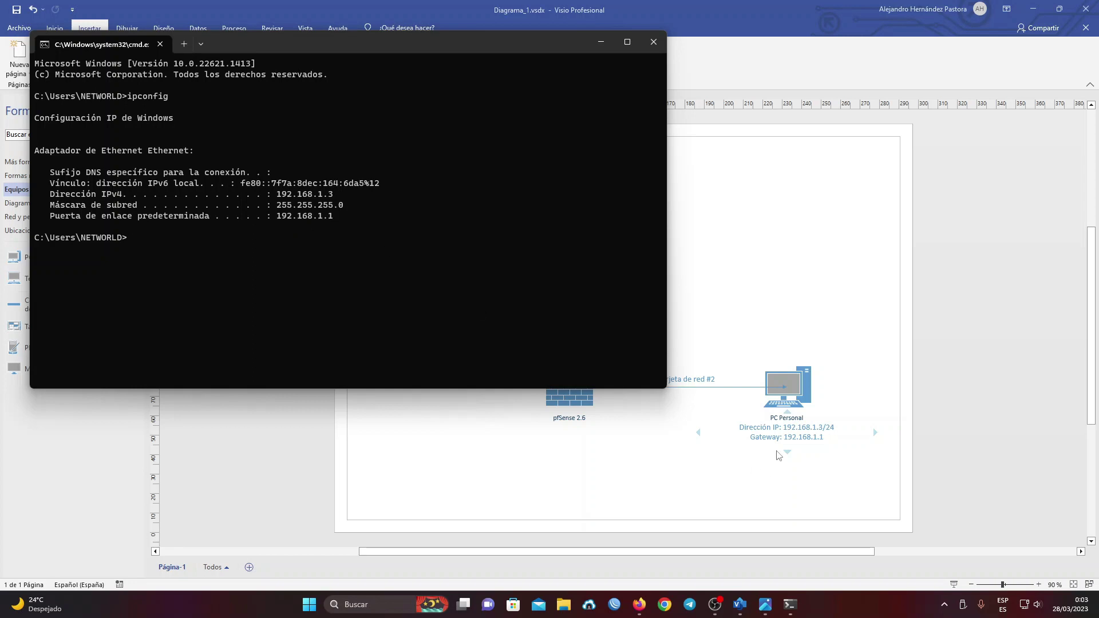
left_click(460, 441)
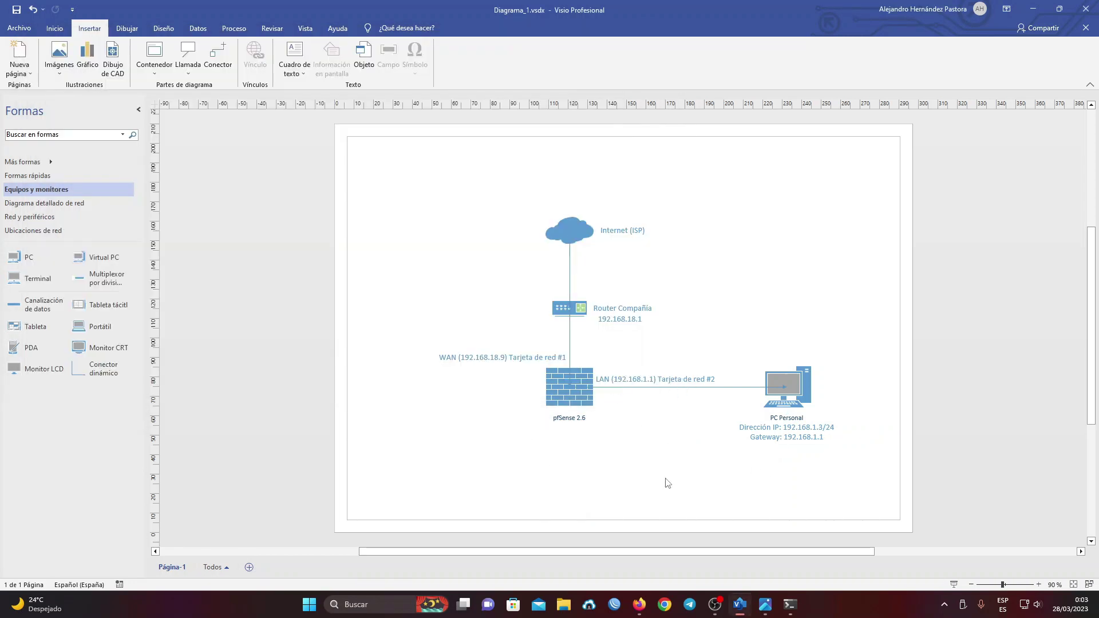
- Load the pfSense dashboard, accepting the copyright notice and closing the survey dialog
left_click(639, 604)
left_click(348, 554)
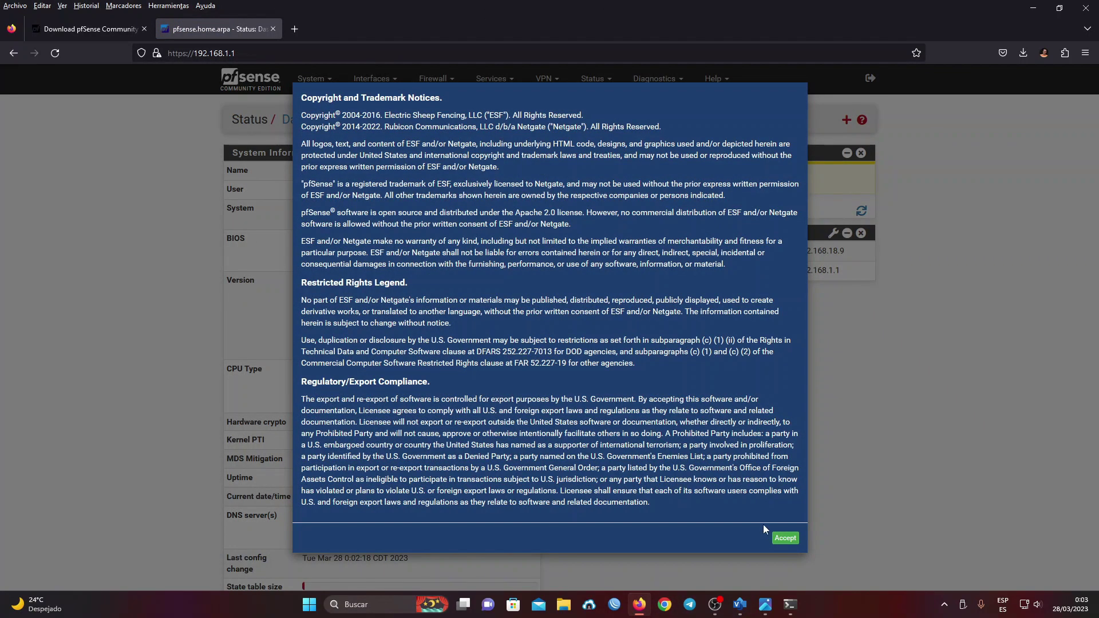
left_click(785, 538)
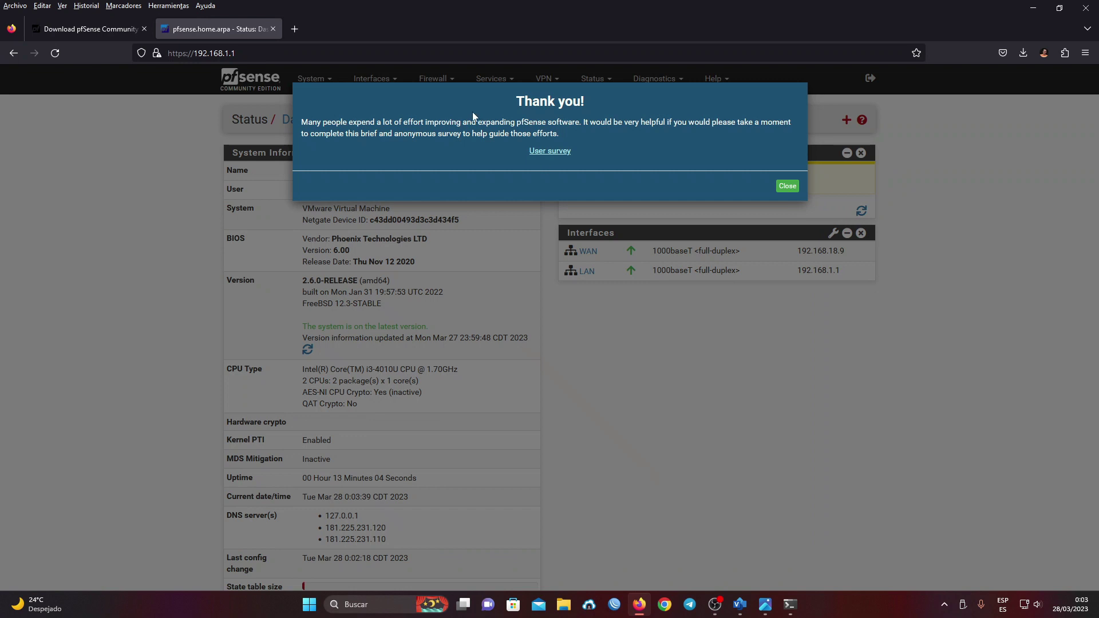
left_click(790, 190)
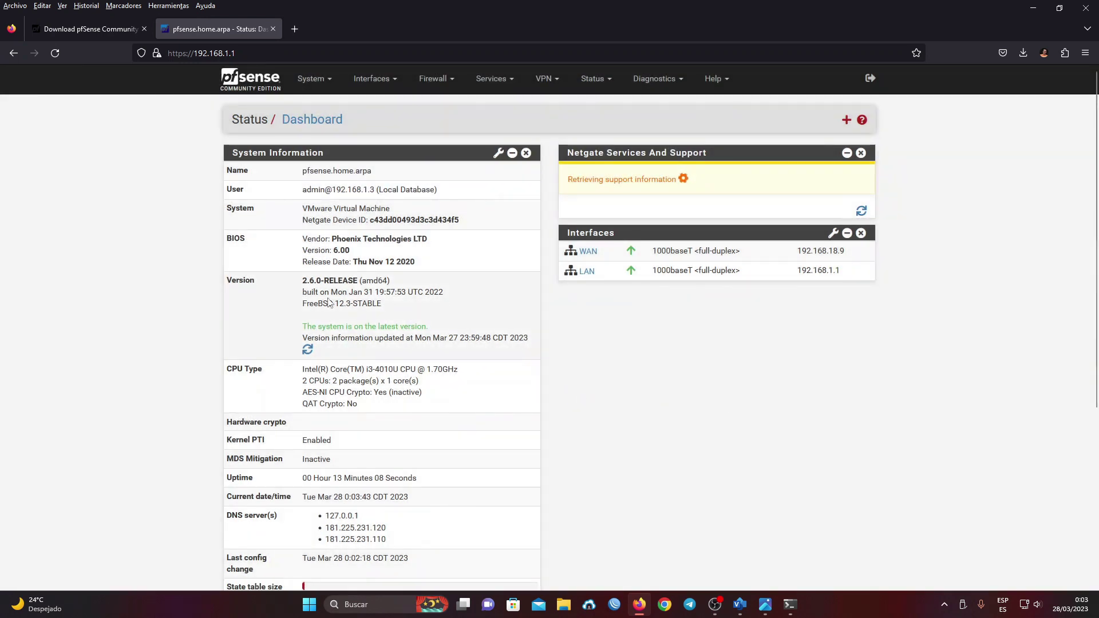
- Review the 2.6.0-RELEASE version, up-to-date status and LAN address 192.168.1.1 on the dashboard
left_click_drag(307, 281, 356, 280)
left_click(369, 280)
left_click_drag(303, 327, 422, 327)
left_click(434, 328)
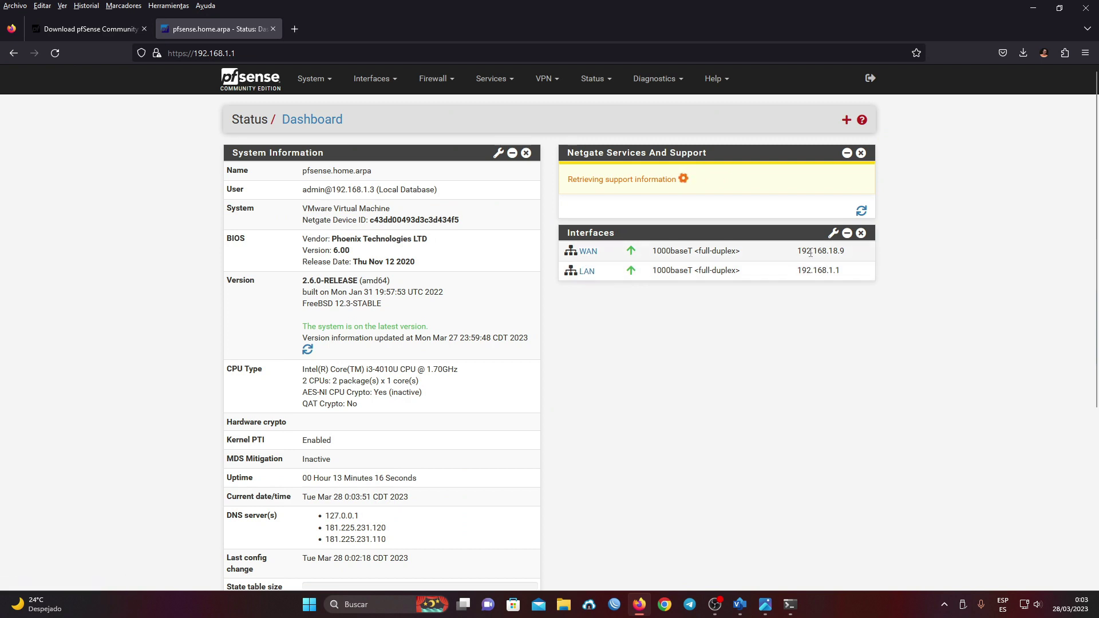
left_click_drag(799, 270, 861, 270)
left_click(835, 310)
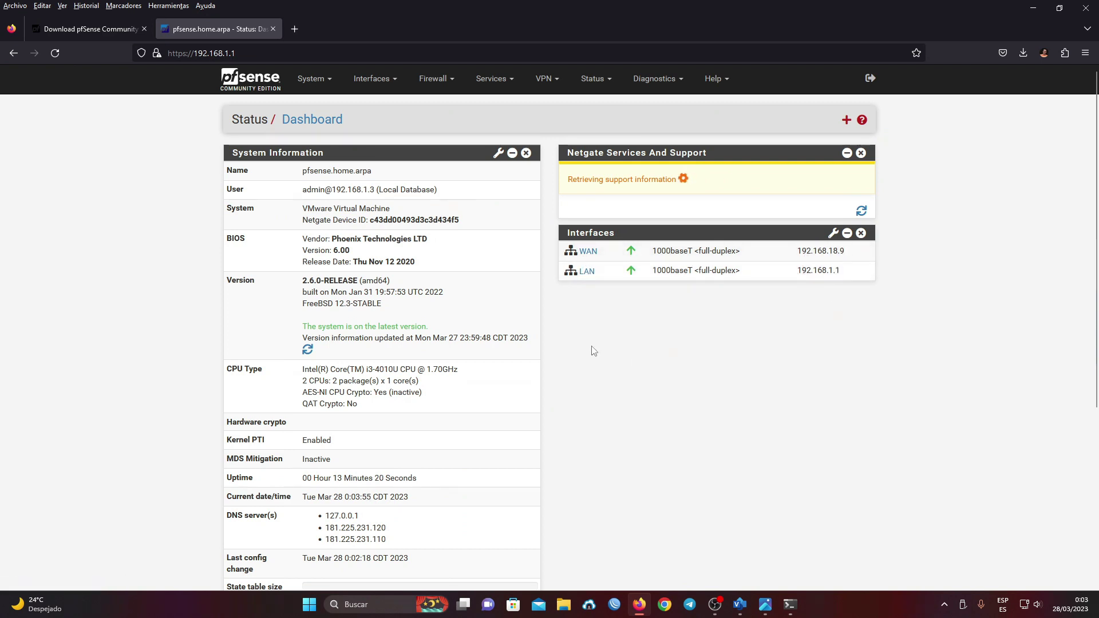
scroll(594, 350, "down", 5)
scroll(591, 345, "up", 5)
left_click(658, 79)
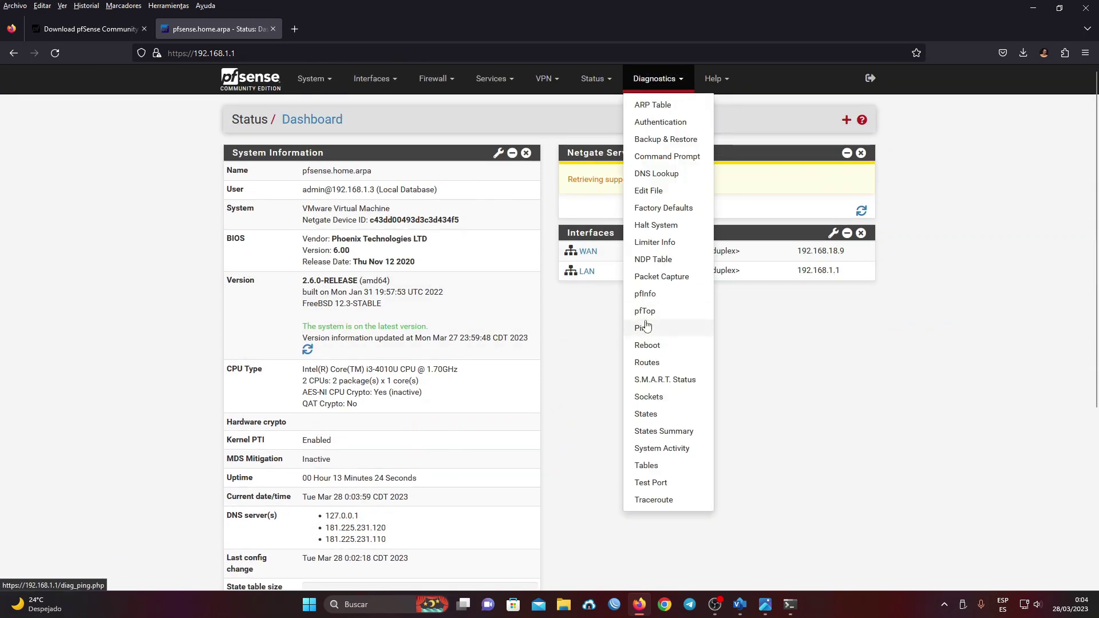
- Ping 8.8.8.8 from pfSense using WAN and then LAN as the source address
left_click(642, 322)
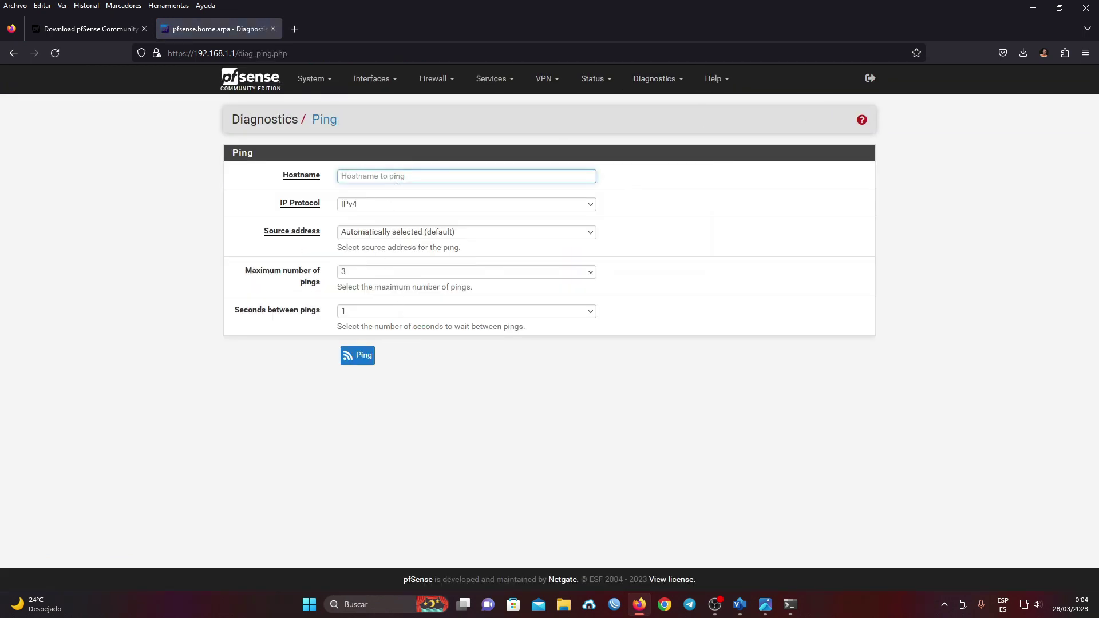
type("8.8.8.8")
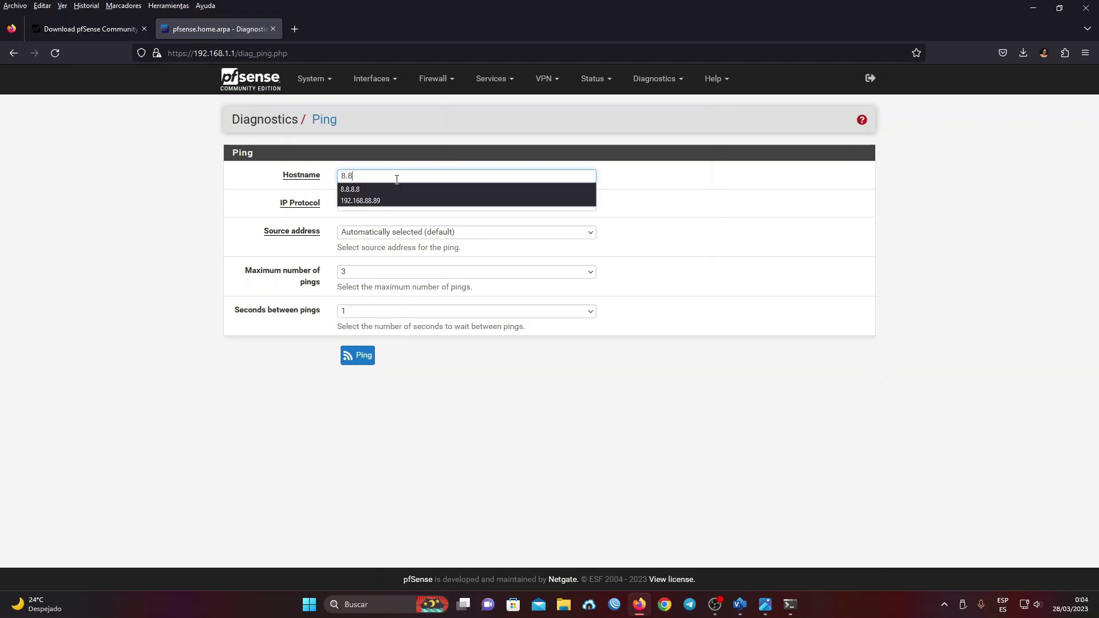
left_click(392, 232)
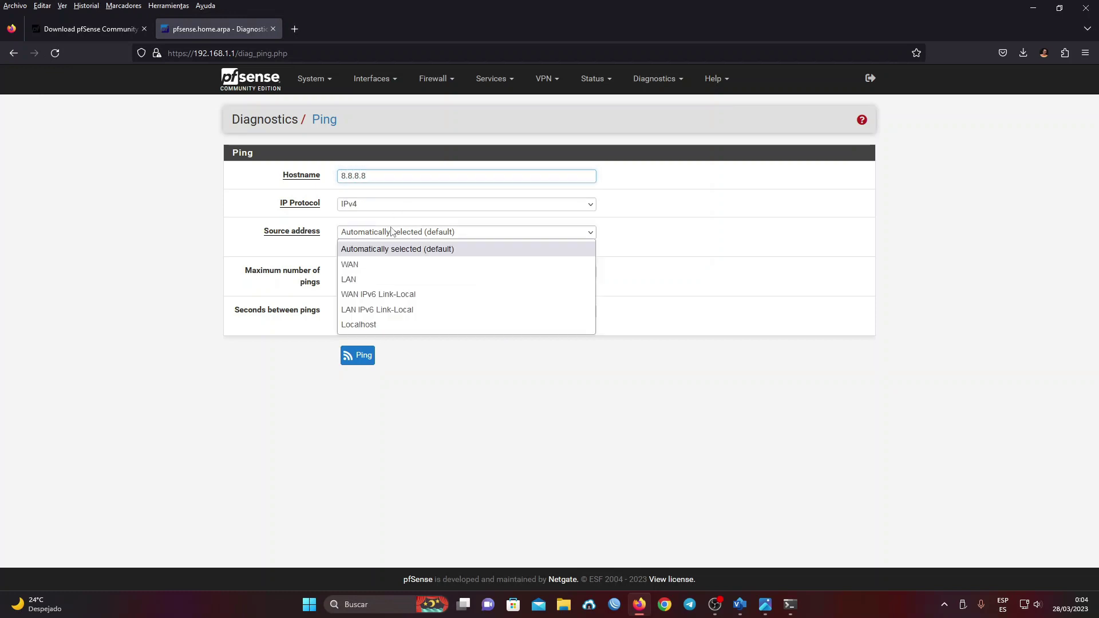
left_click(350, 264)
left_click(360, 355)
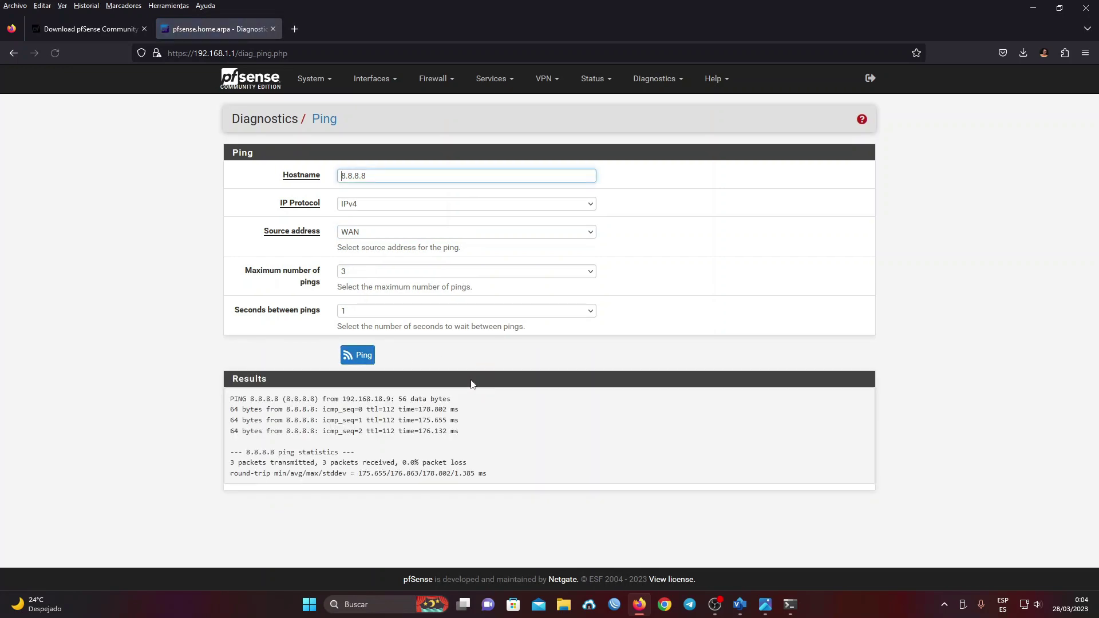
left_click(364, 234)
left_click(355, 277)
left_click(348, 364)
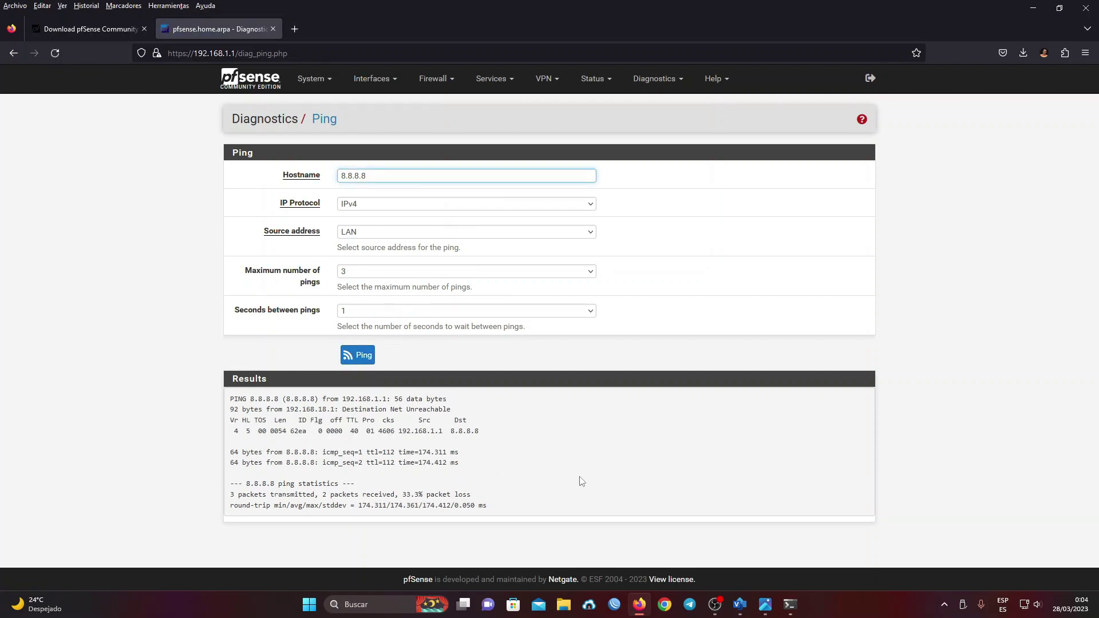
- Ping 8.8.8.8 from the PC's command window, then close it
left_click(796, 602)
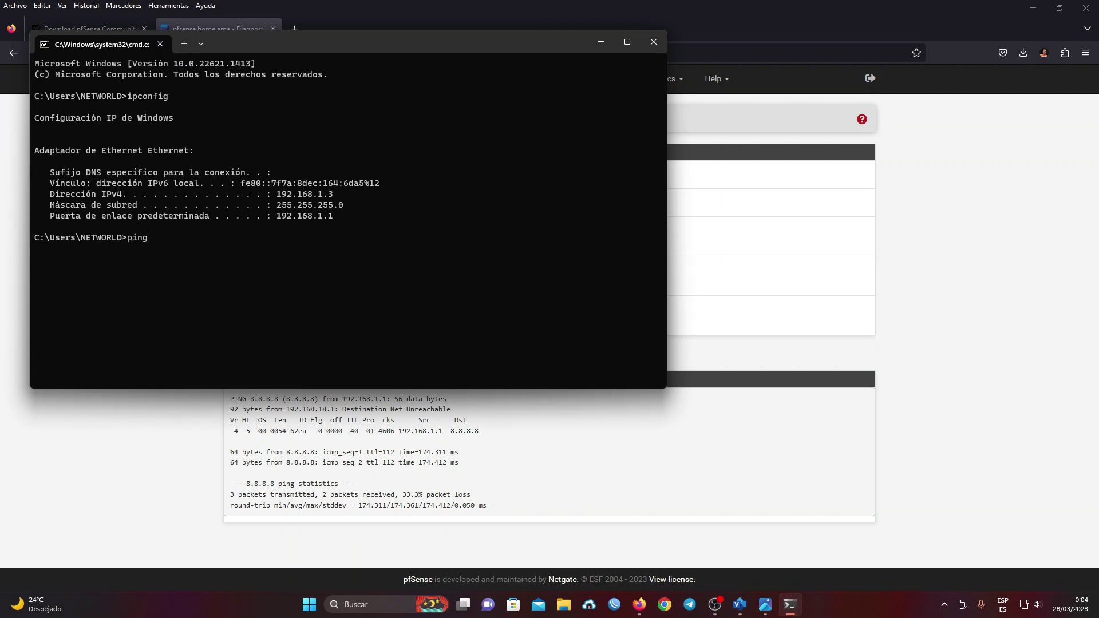
type("ping 8.8.8.8")
key("Return")
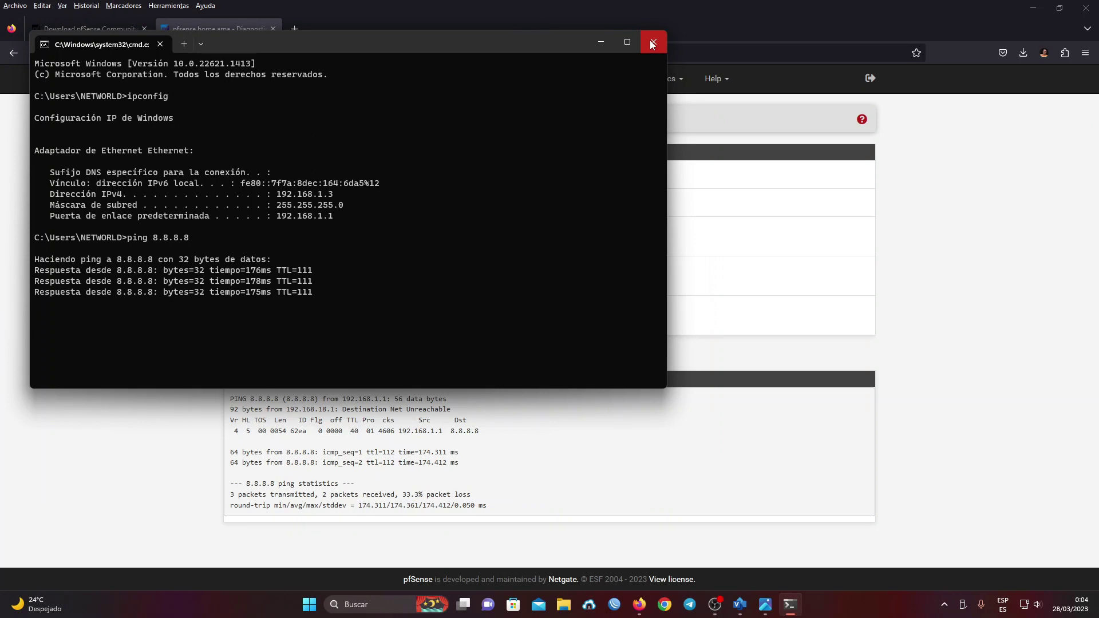
left_click(452, 452)
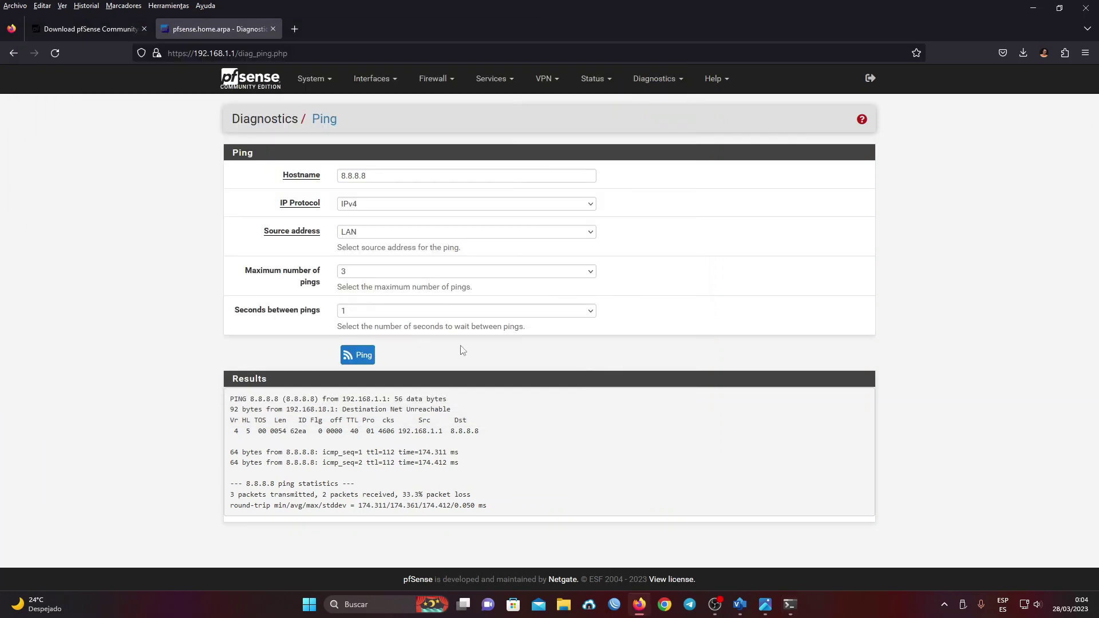
- Check the WAN and LAN firewall rules under Firewall > Rules, then return to the Visio diagram
left_click(433, 79)
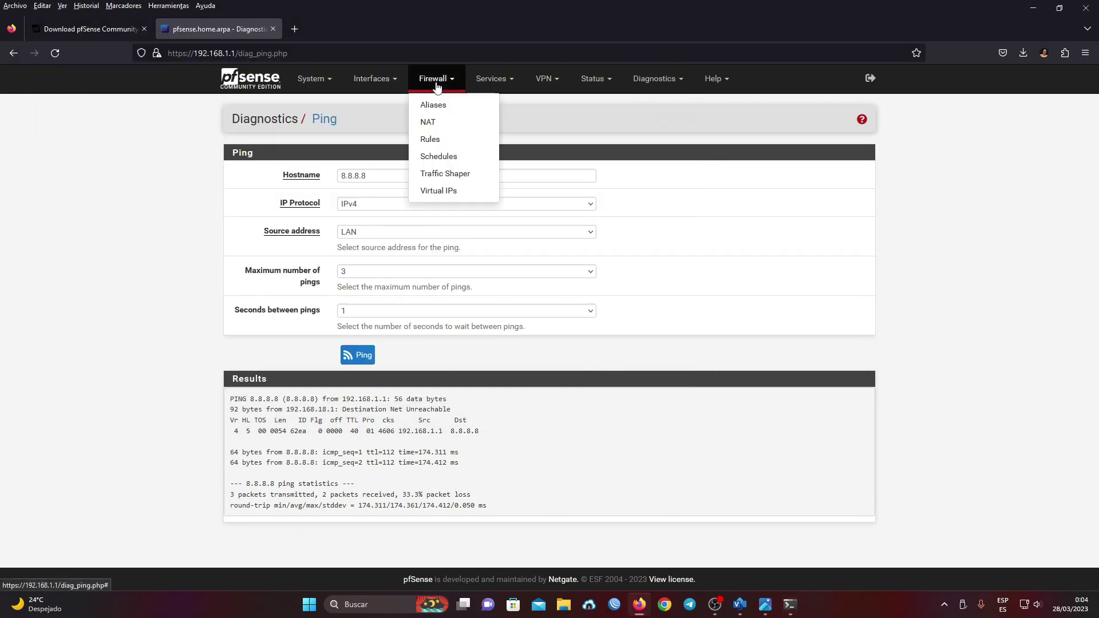
left_click(436, 142)
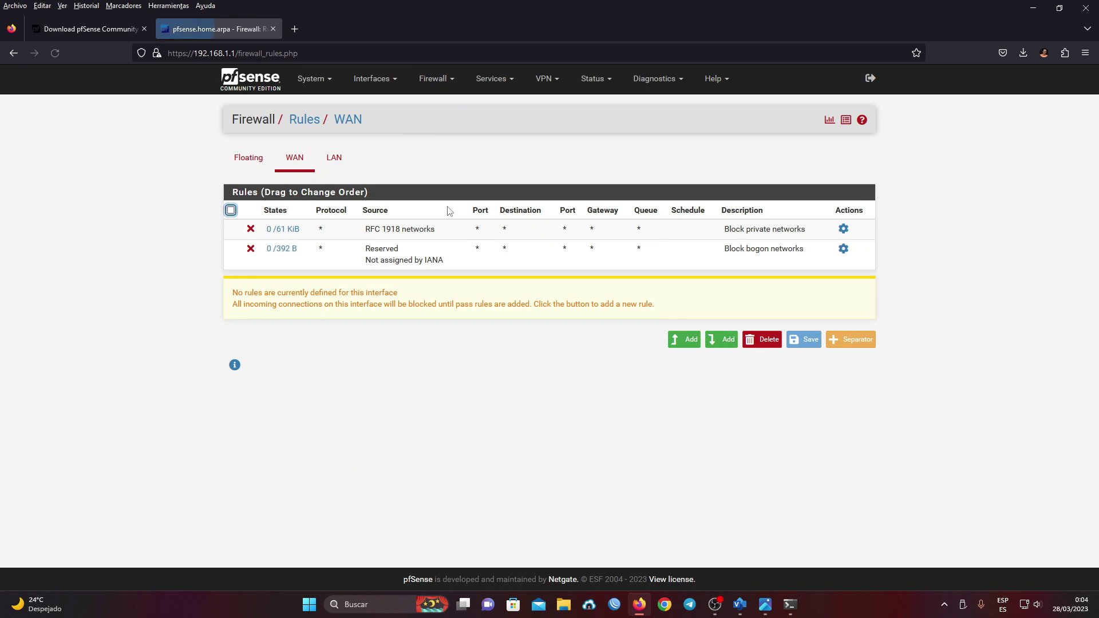
left_click(344, 163)
mouse_move(286, 260)
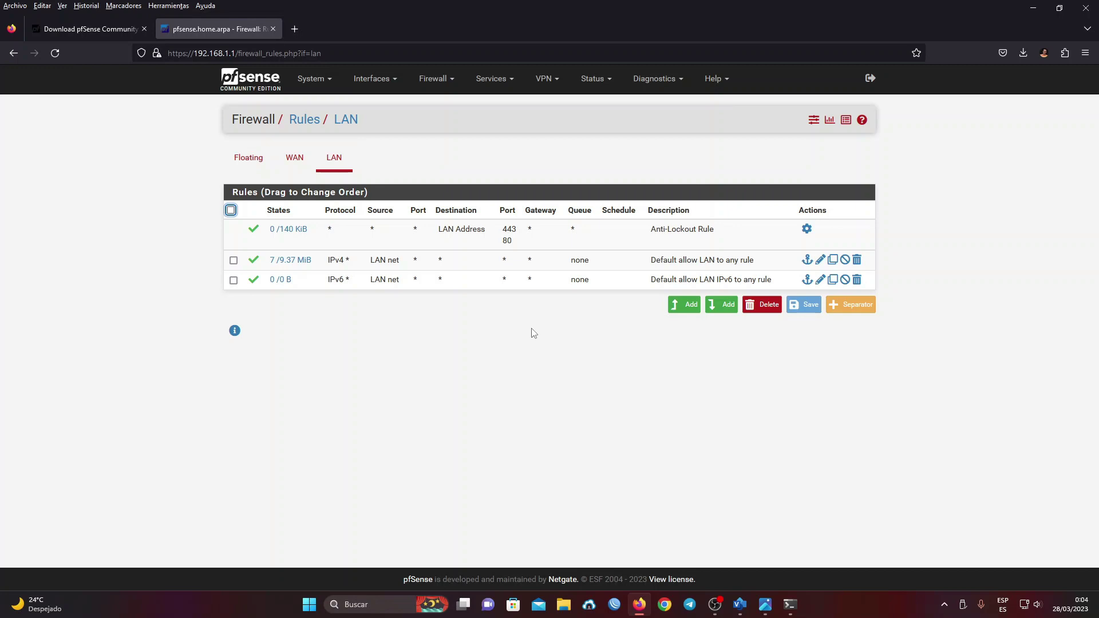
left_click(470, 371)
left_click(740, 604)
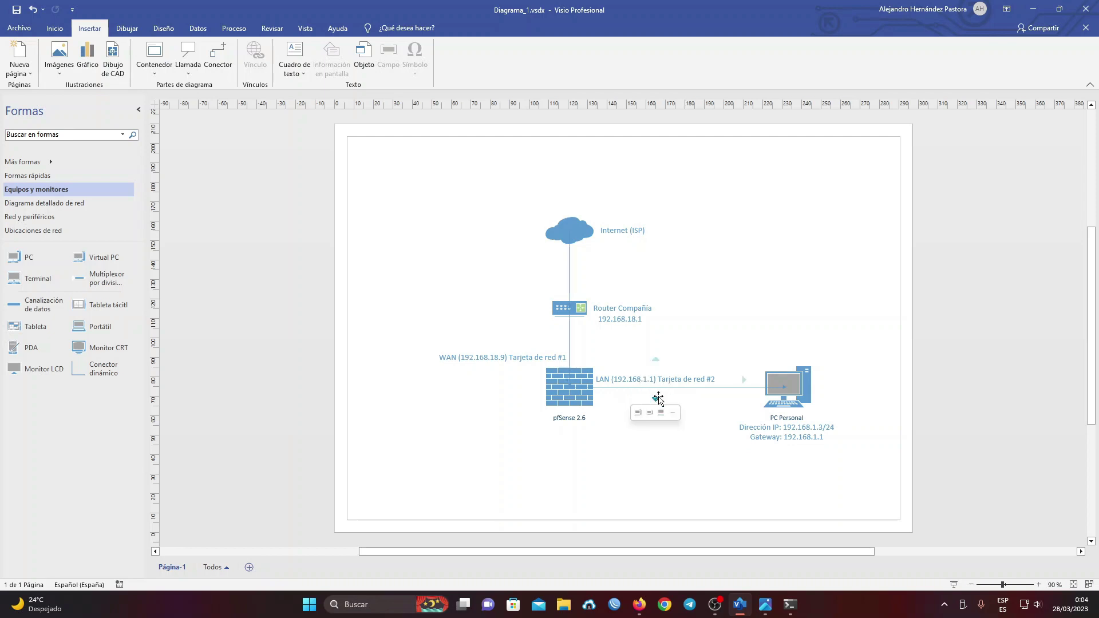
- Switch from Visio back to Firefox showing the pfSense Firewall > Rules > LAN page
mouse_move(799, 446)
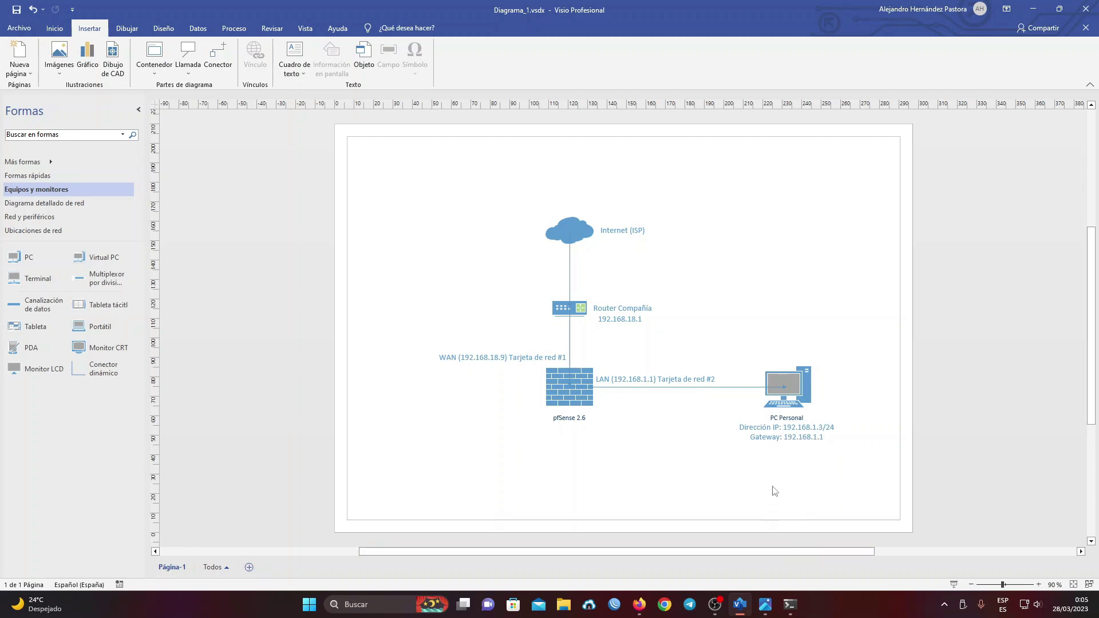
left_click(639, 604)
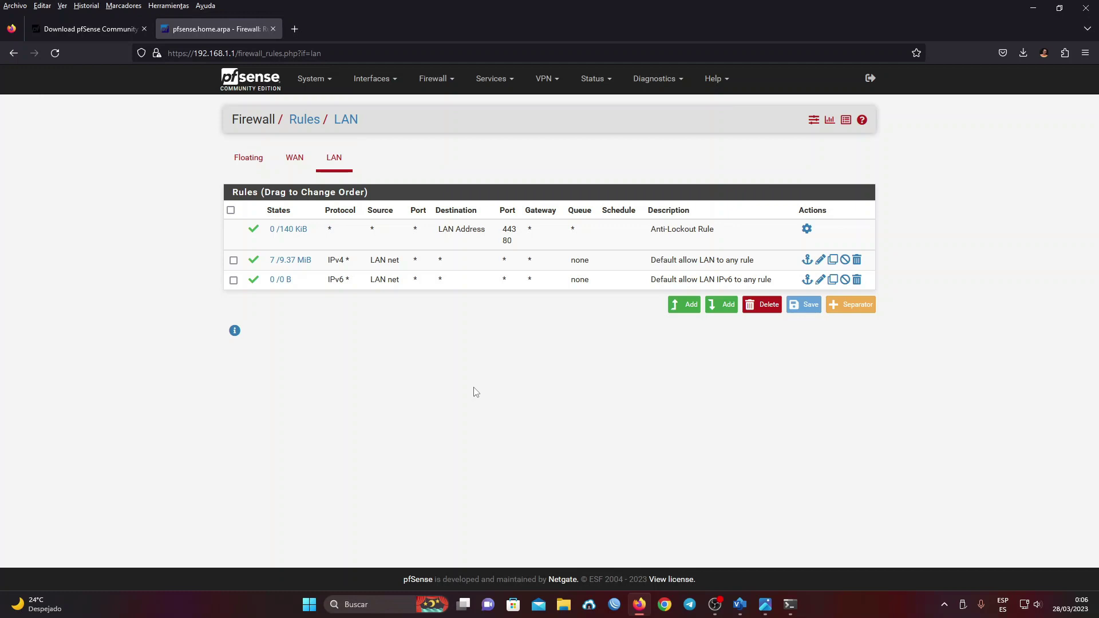
- Reload the LAN rules page with F5, then bring the Visio network diagram forward
key("F5")
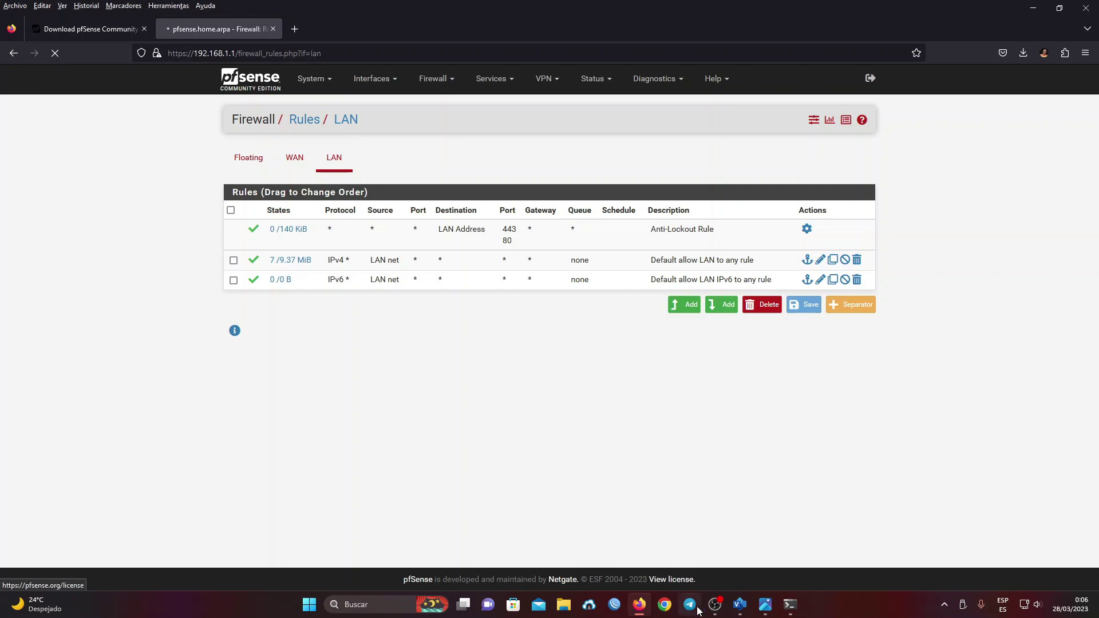
left_click(765, 604)
left_click(743, 612)
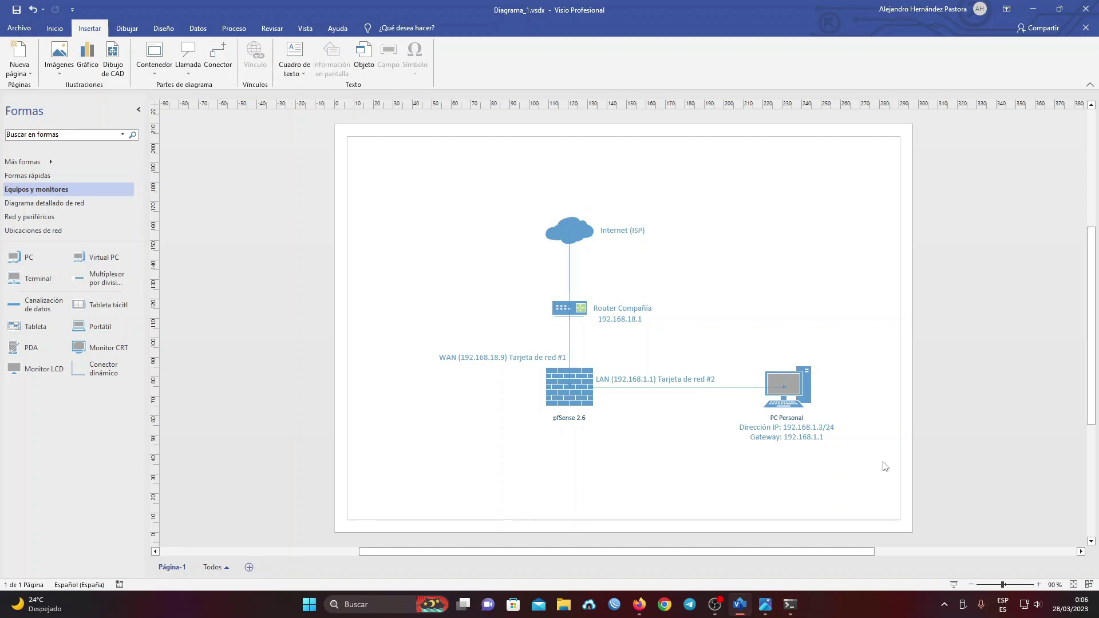
- In Firefox, view the WAN then LAN tabs of Firewall > Rules, then reload the Dashboard
left_click(639, 604)
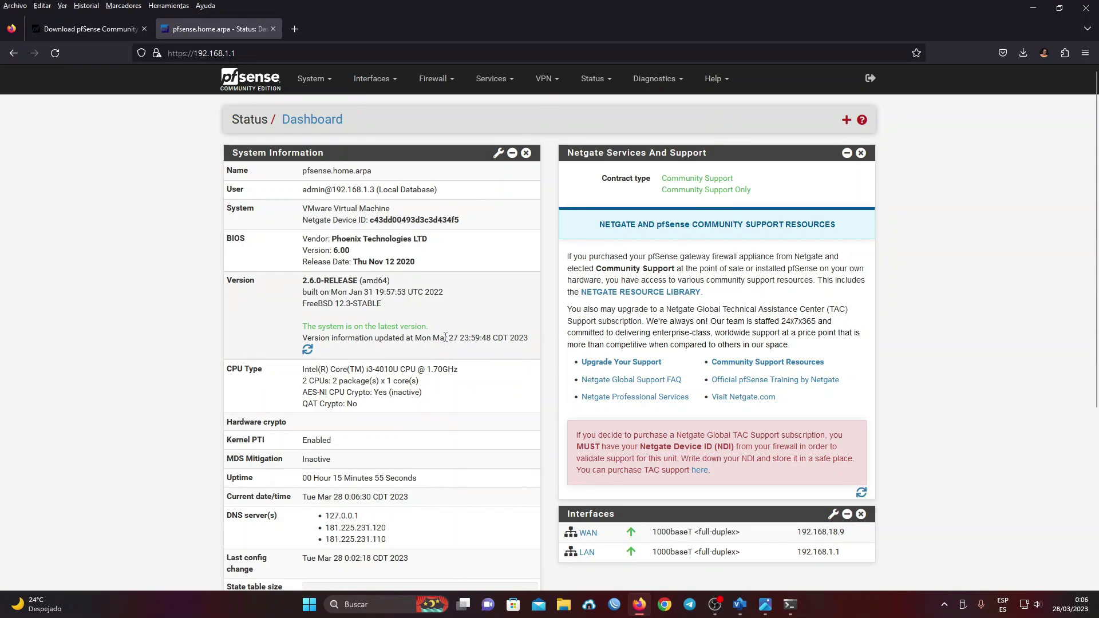
left_click(434, 78)
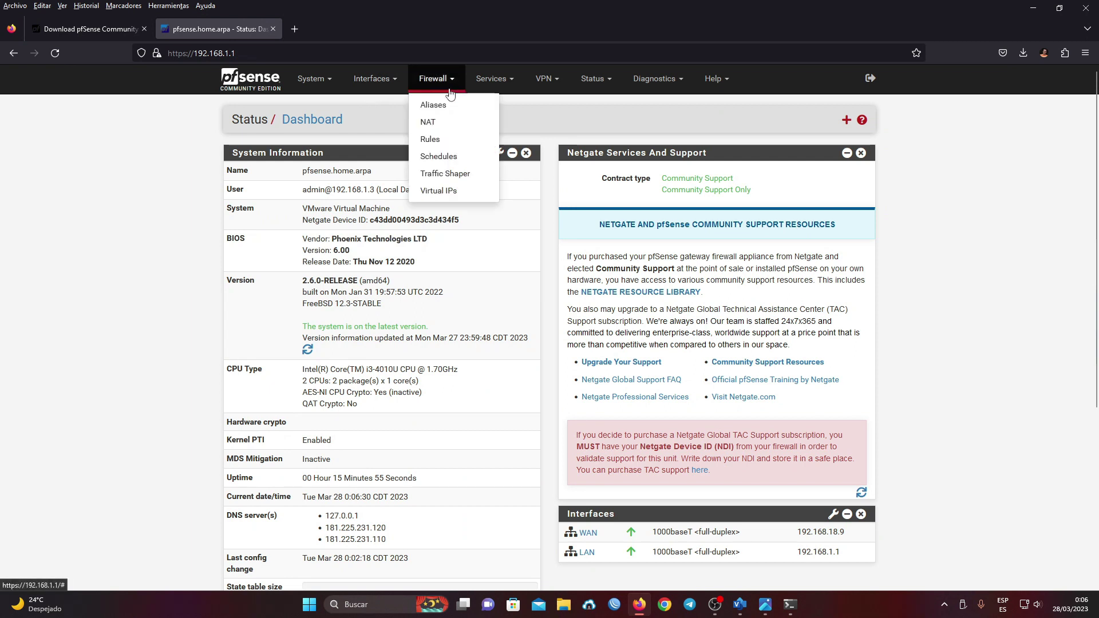
left_click(446, 141)
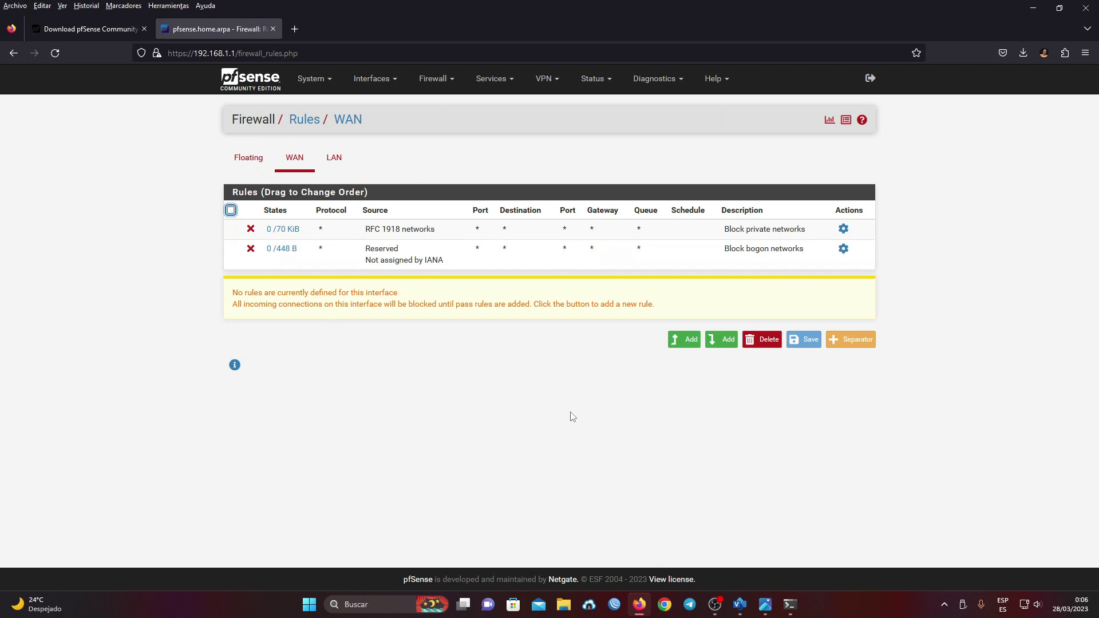
mouse_move(283, 248)
left_click(344, 164)
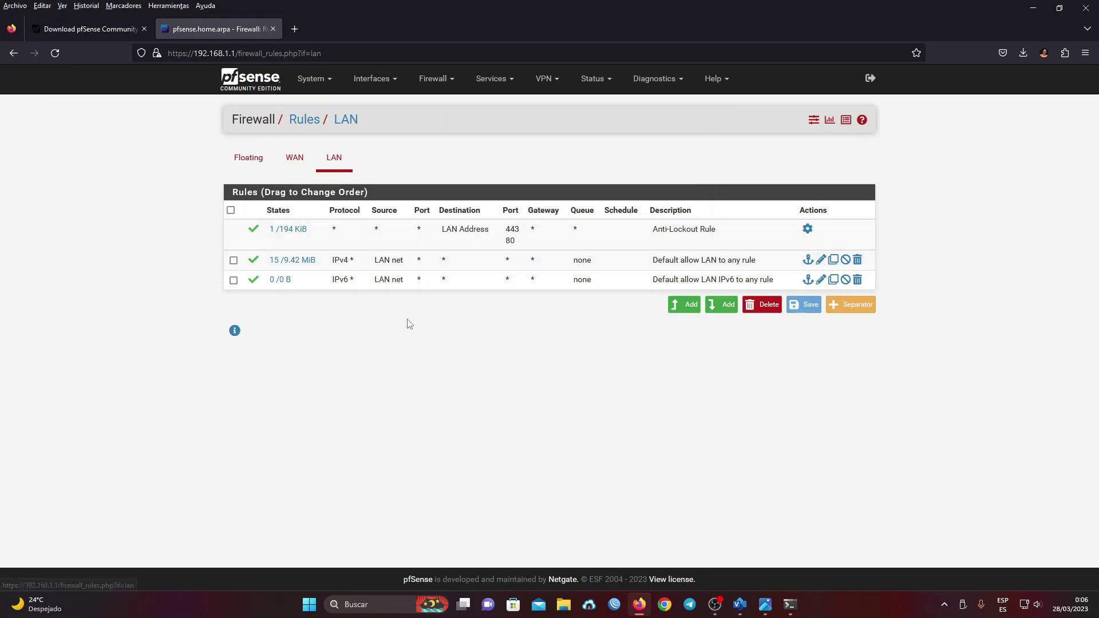
left_click(263, 71)
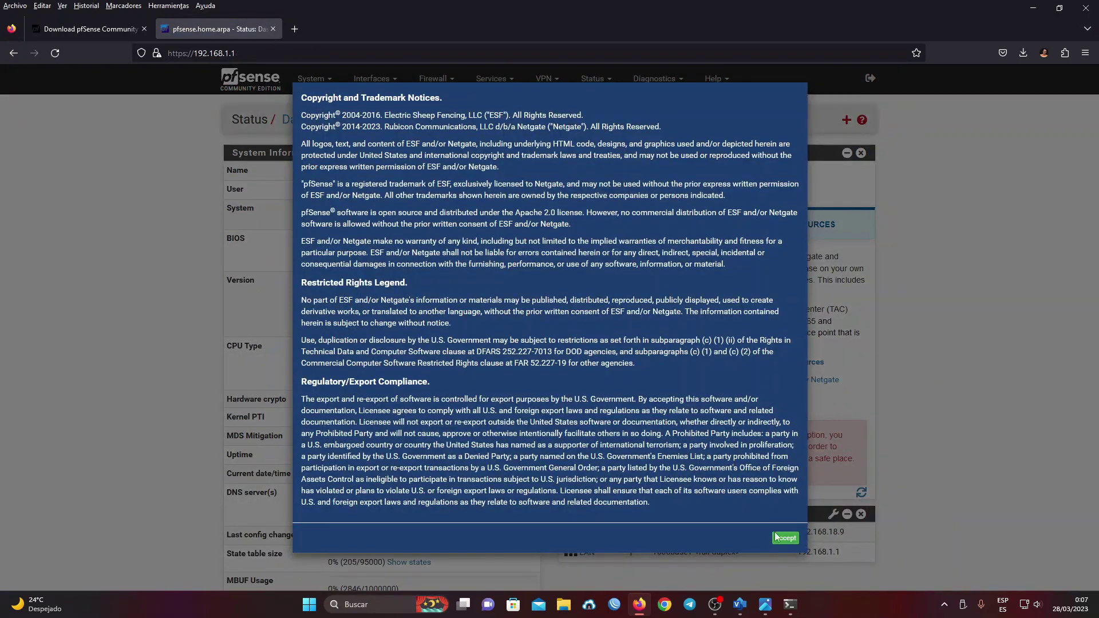
- Accept the copyright notice and close the Thank you! survey dialog on the dashboard
left_click(781, 539)
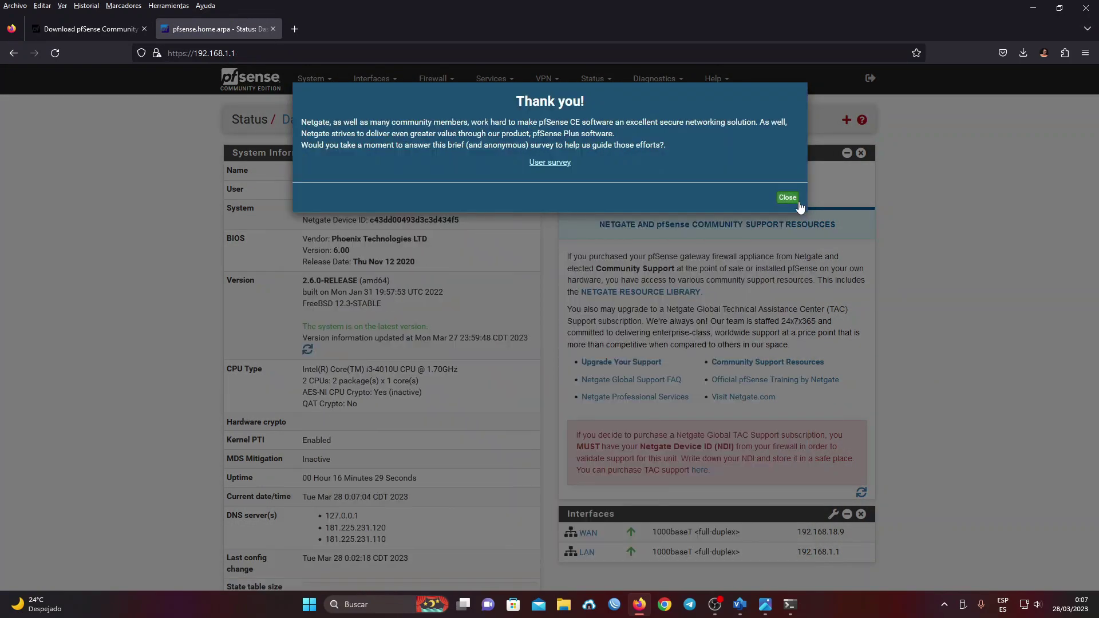
left_click(787, 197)
scroll(934, 333, "down", 4)
scroll(933, 329, "up", 5)
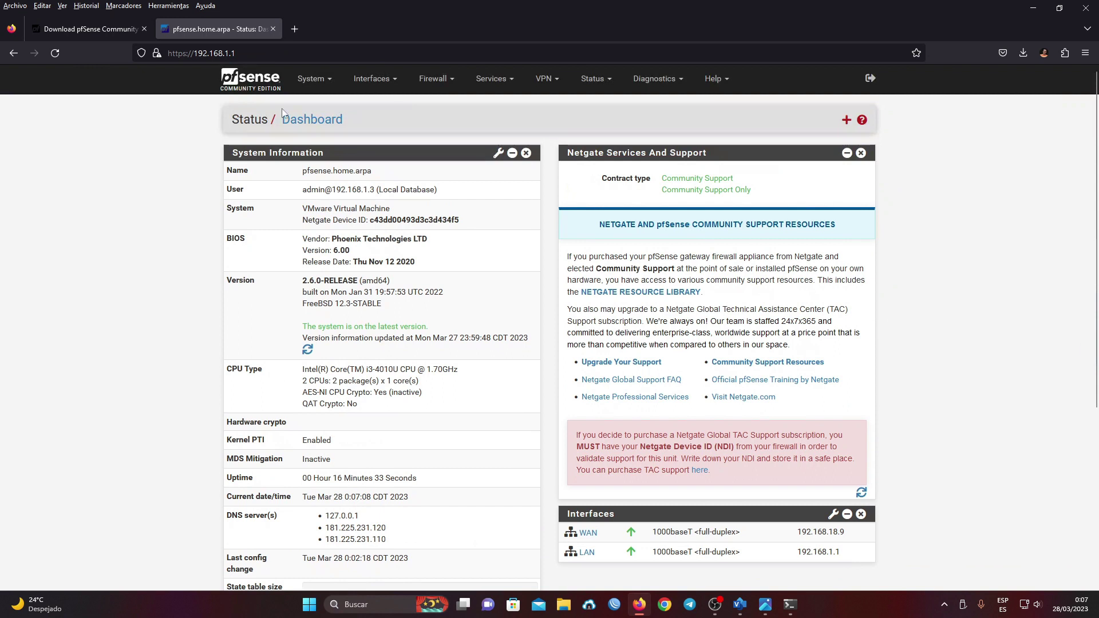
left_click(310, 81)
- Delete the Netgate Services And Support widget and confirm WAN 192.168.18.9 and LAN 192.168.1.1 show up
scroll(1017, 273, "down", 6)
scroll(901, 241, "up", 6)
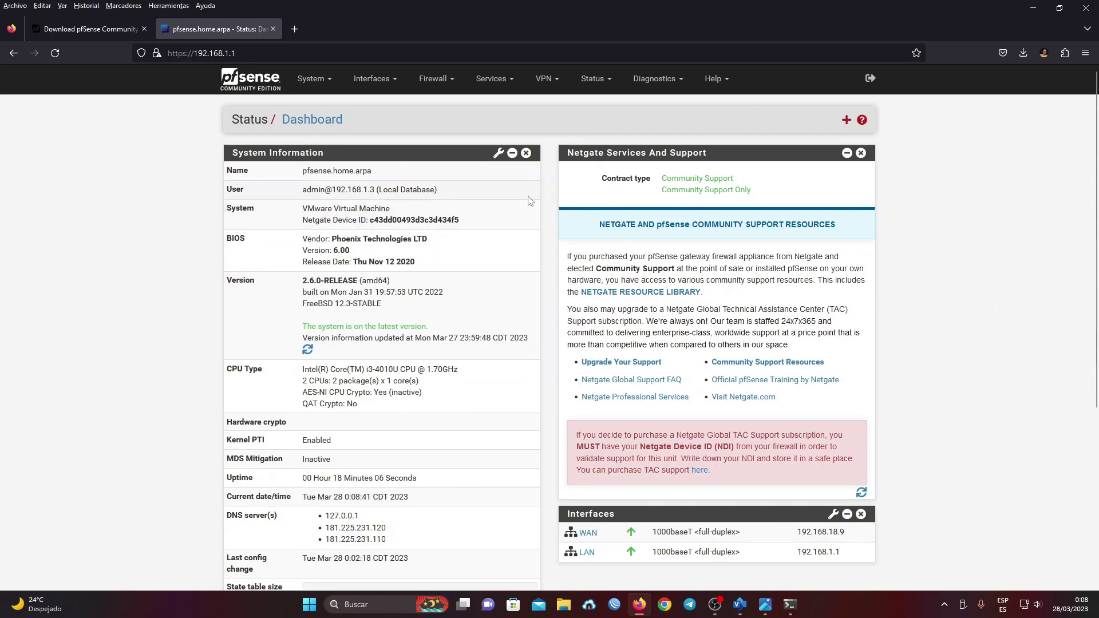
left_click(847, 120)
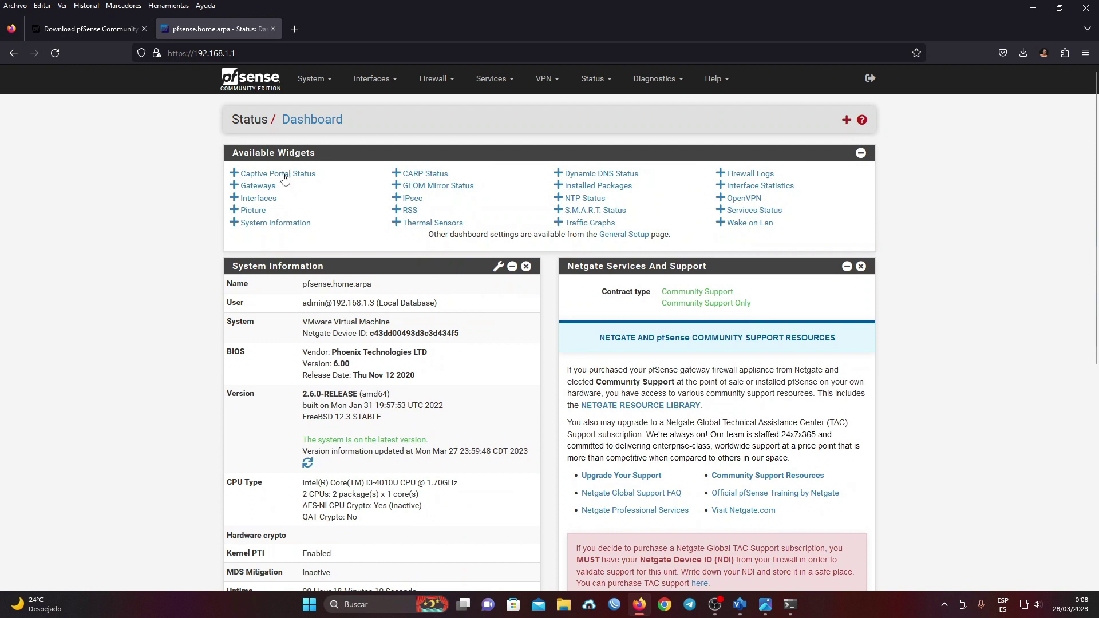
left_click(860, 154)
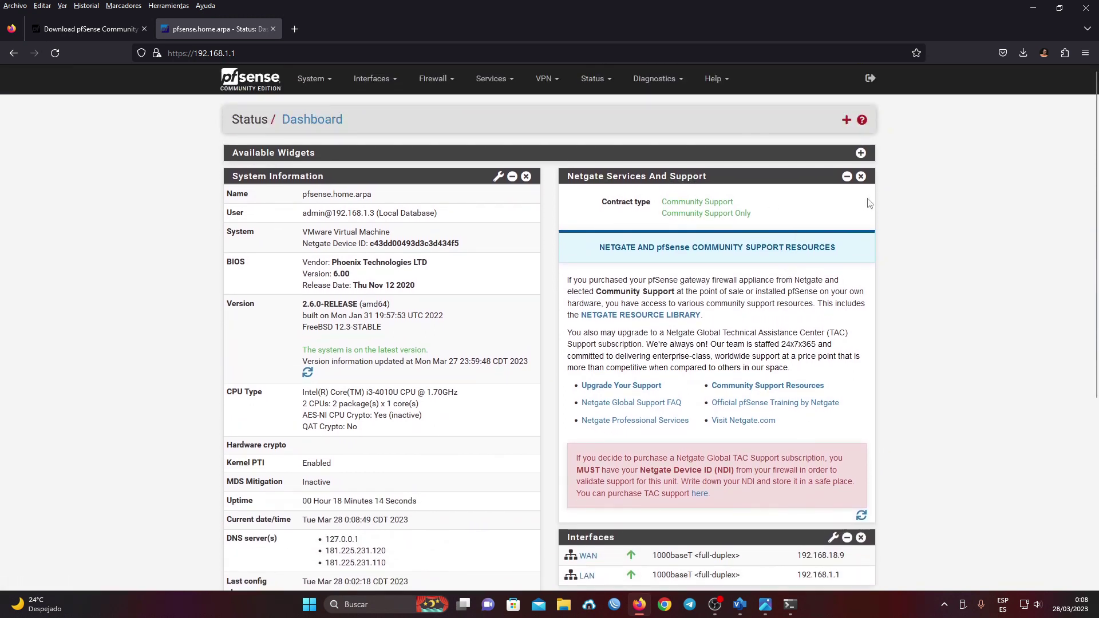
left_click(861, 177)
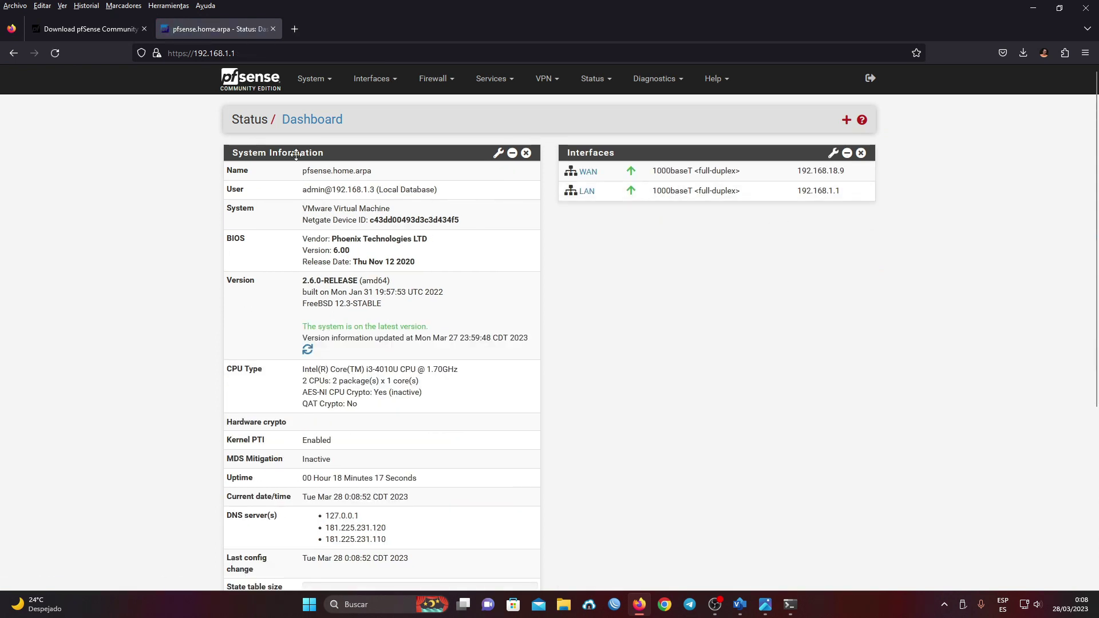
scroll(418, 234, "down", 3)
scroll(401, 226, "up", 3)
scroll(392, 221, "down", 2)
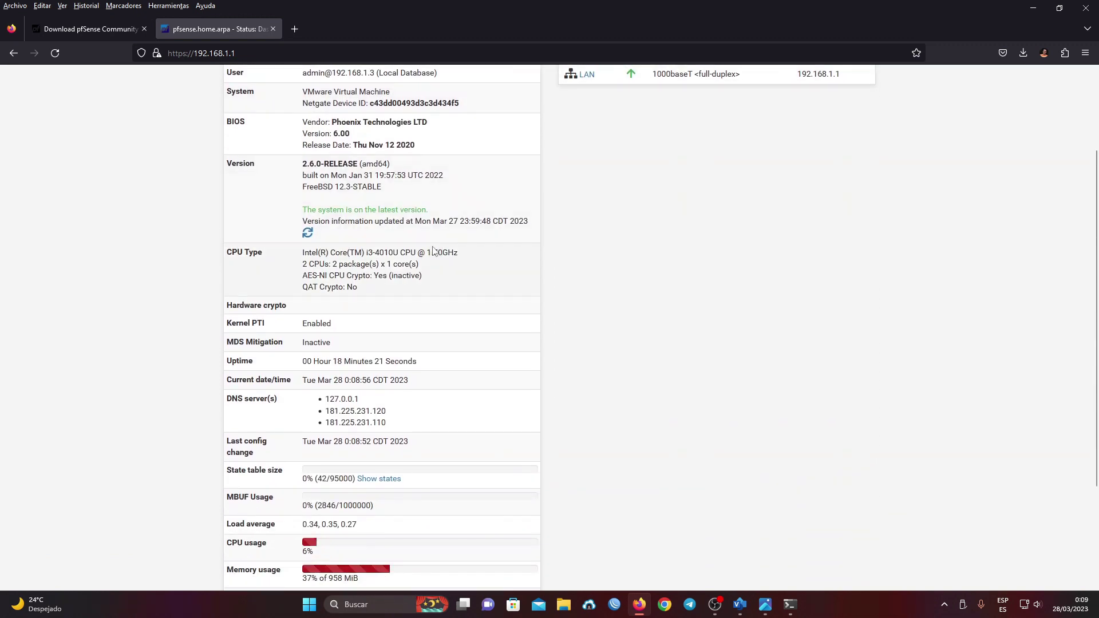
scroll(433, 252, "down", 2)
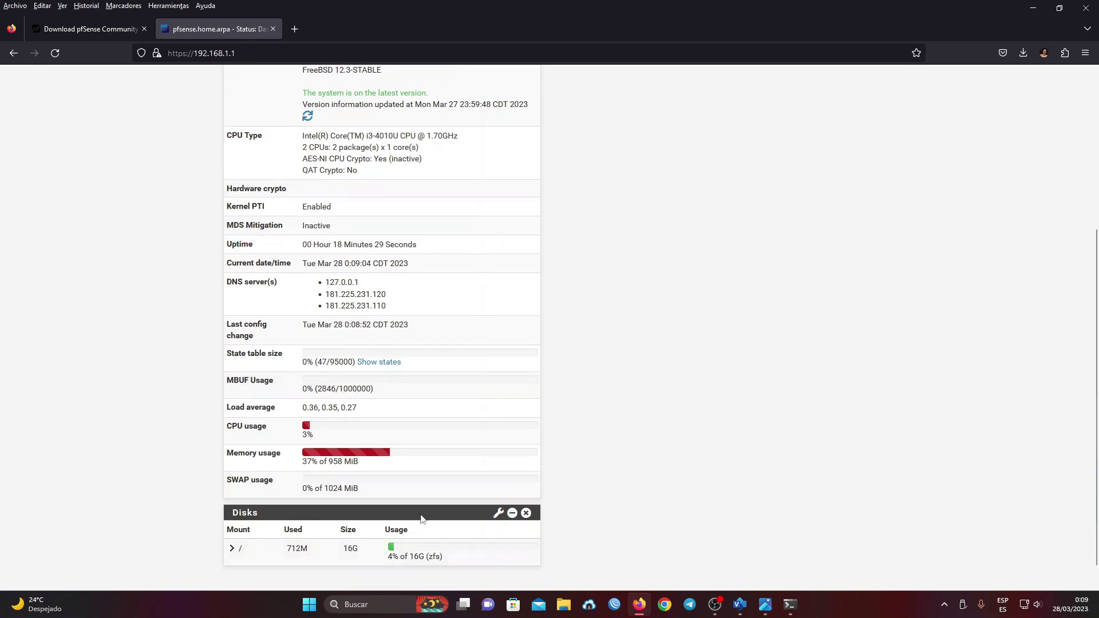
scroll(586, 439, "up", 4)
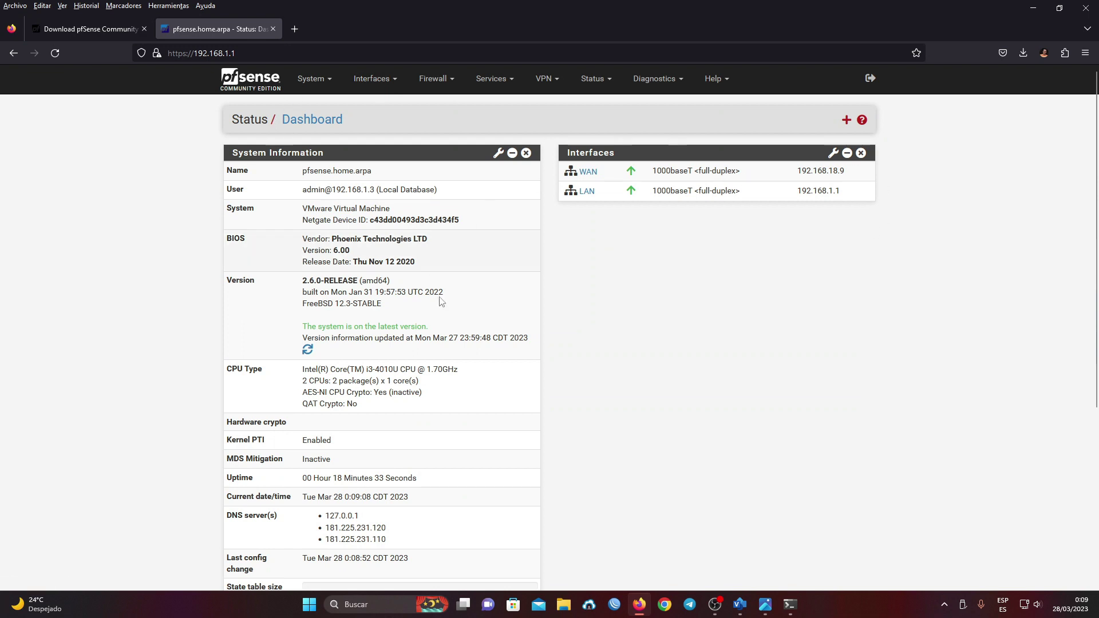
left_click(388, 84)
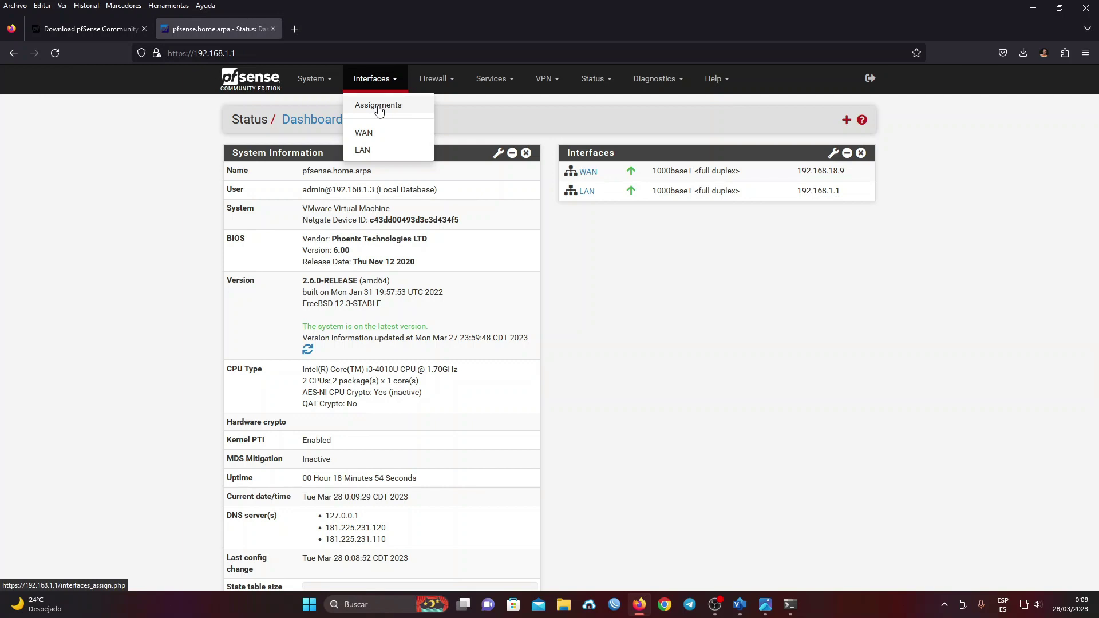
- Open the Firewall, Services, VPN, Status and Diagnostics navbar menus in turn to review their entries
left_click(453, 87)
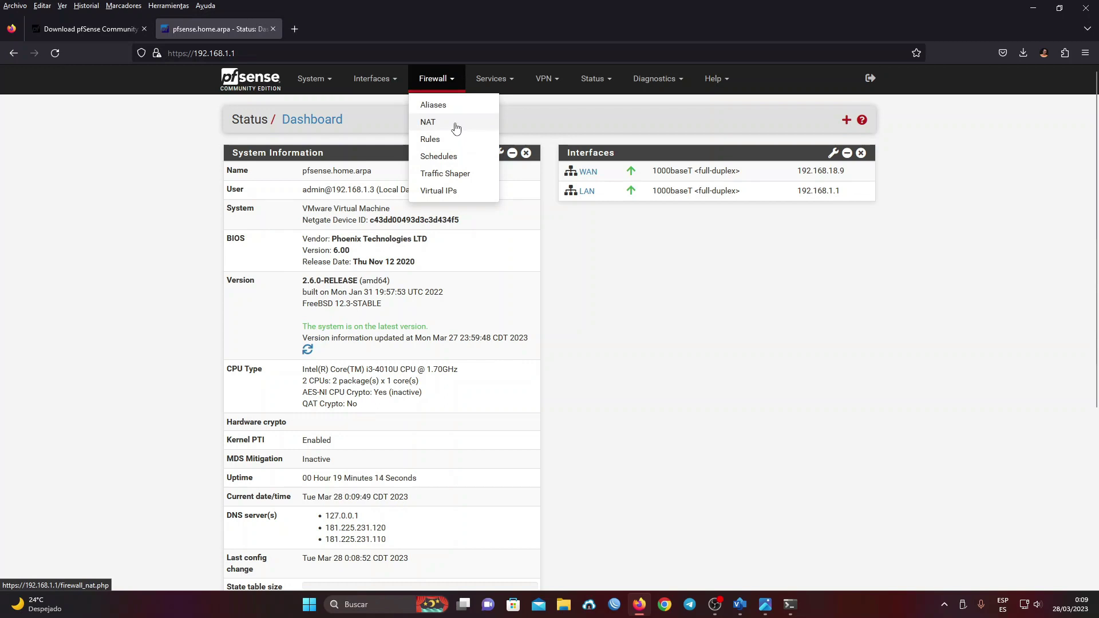
left_click(553, 141)
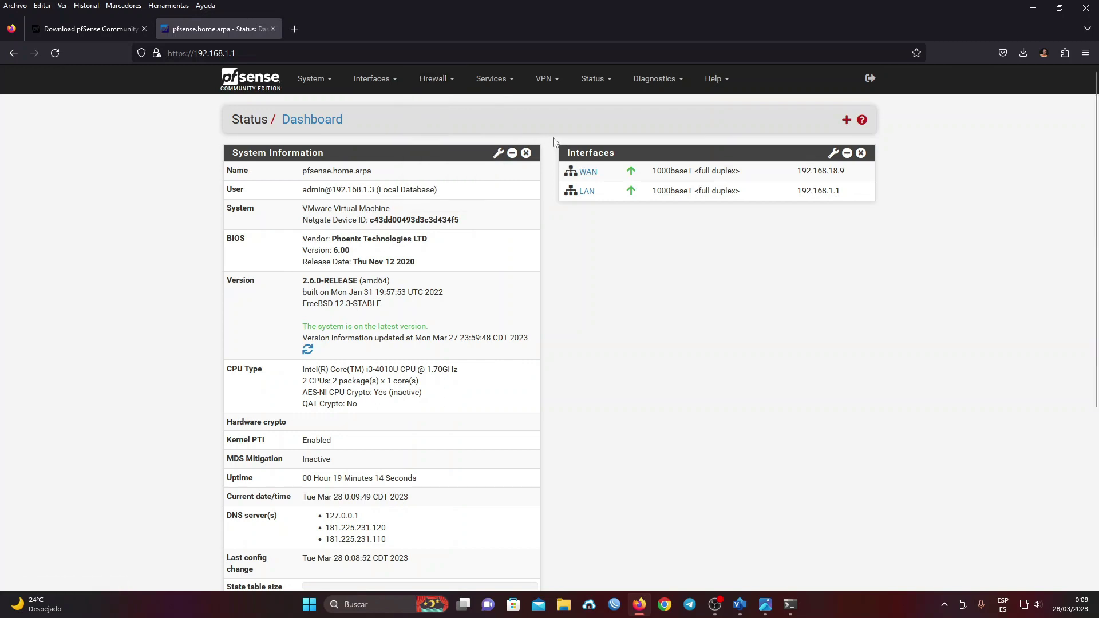
left_click(506, 84)
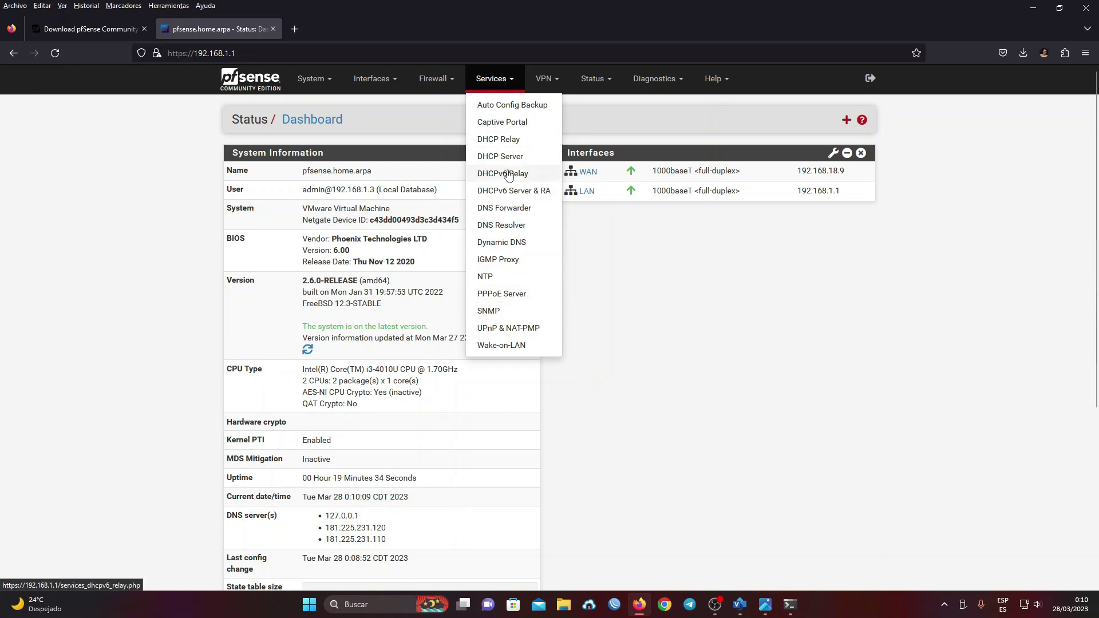
left_click(546, 83)
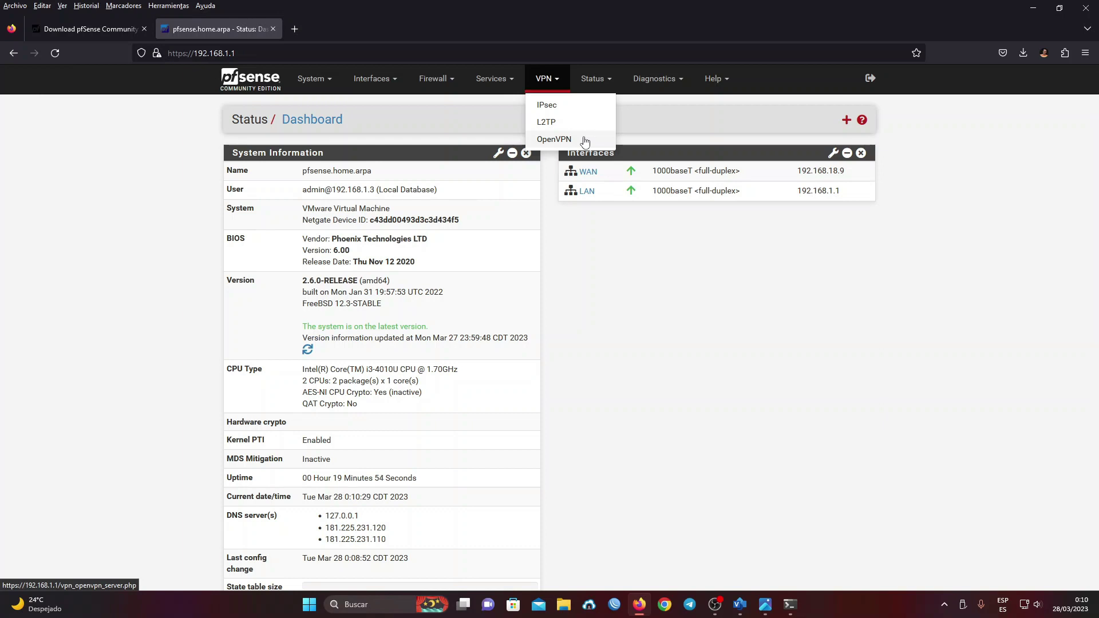
left_click(592, 81)
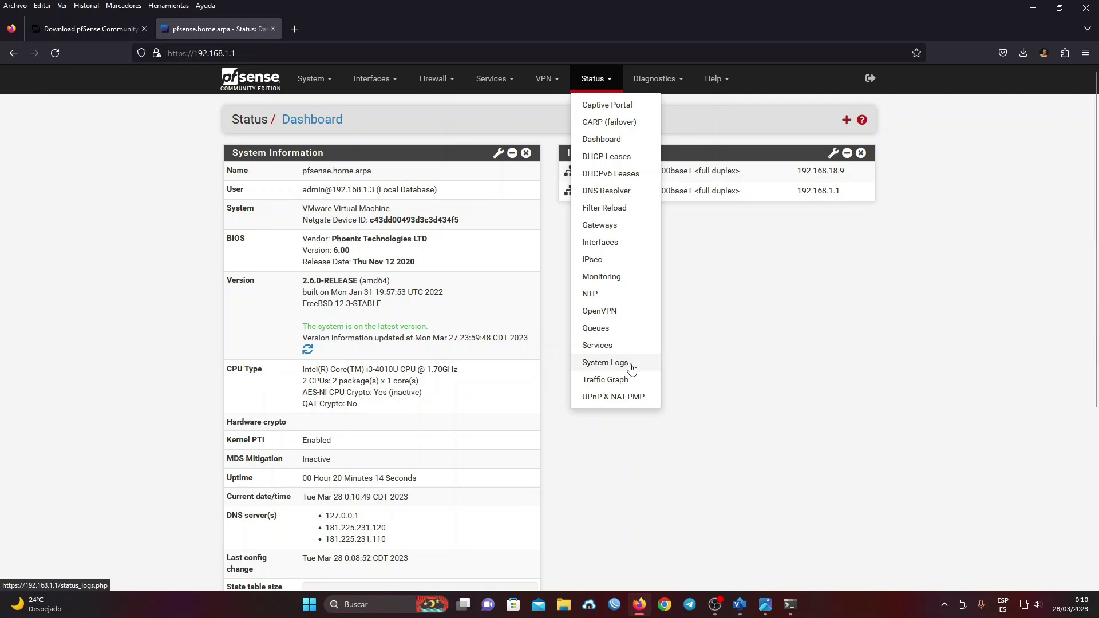
left_click(659, 81)
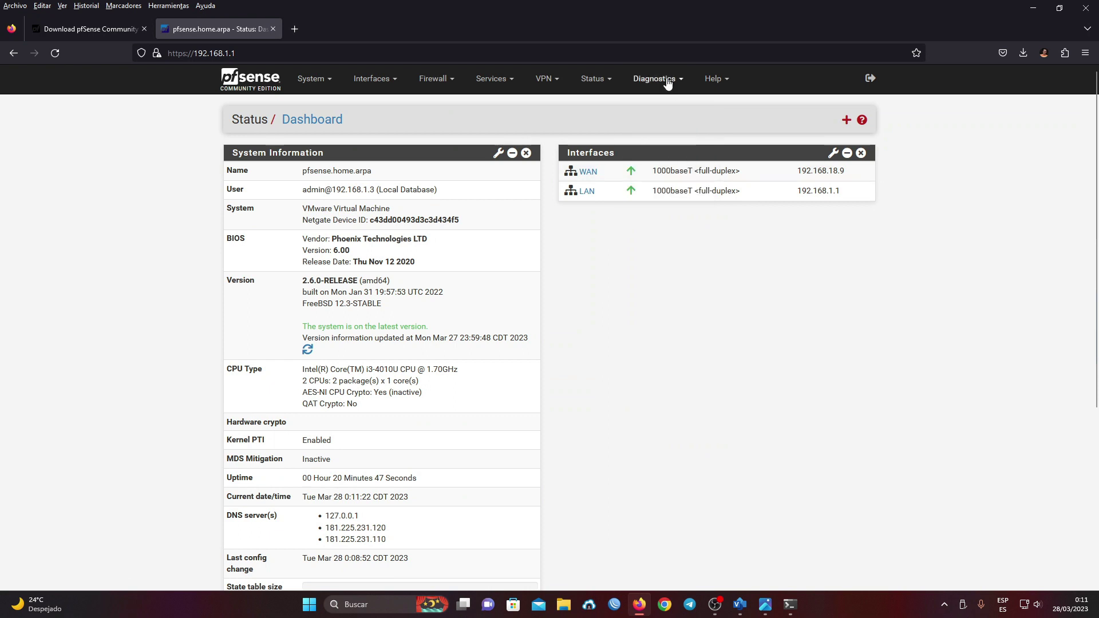
mouse_move(654, 79)
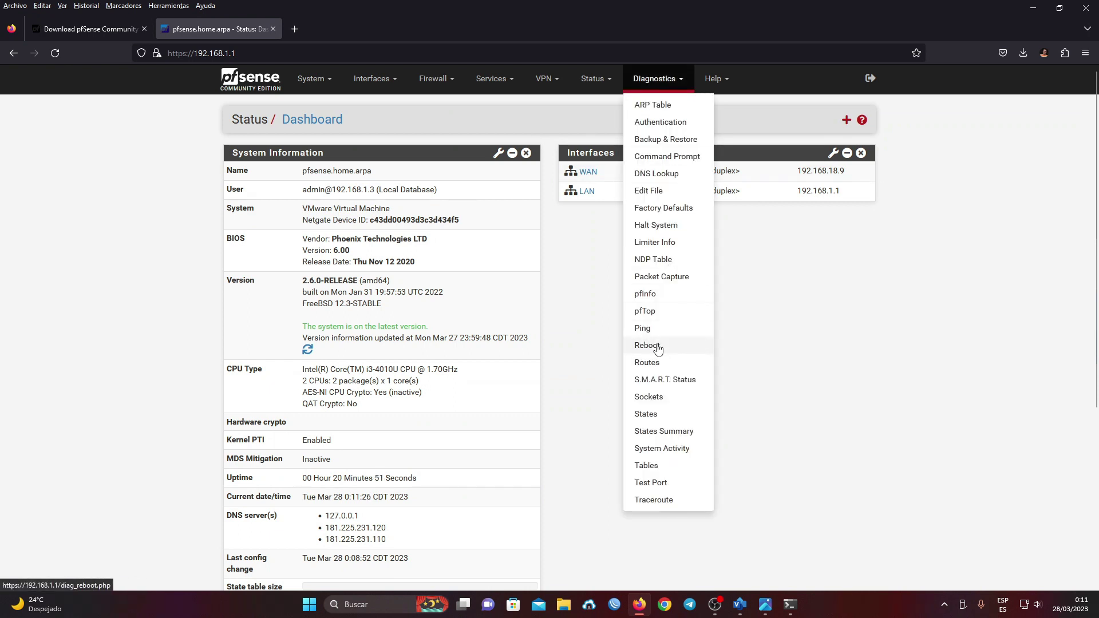